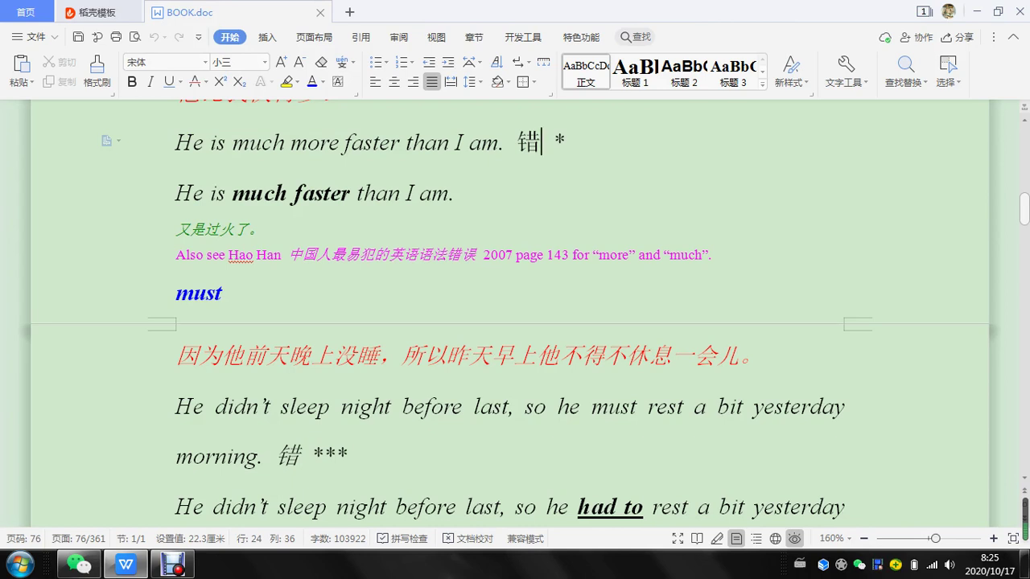
Read through the examples around the "must" heading, highlighting "must" in the incorrect sentence about resting yesterday morning.
scroll(509, 310, up, 3)
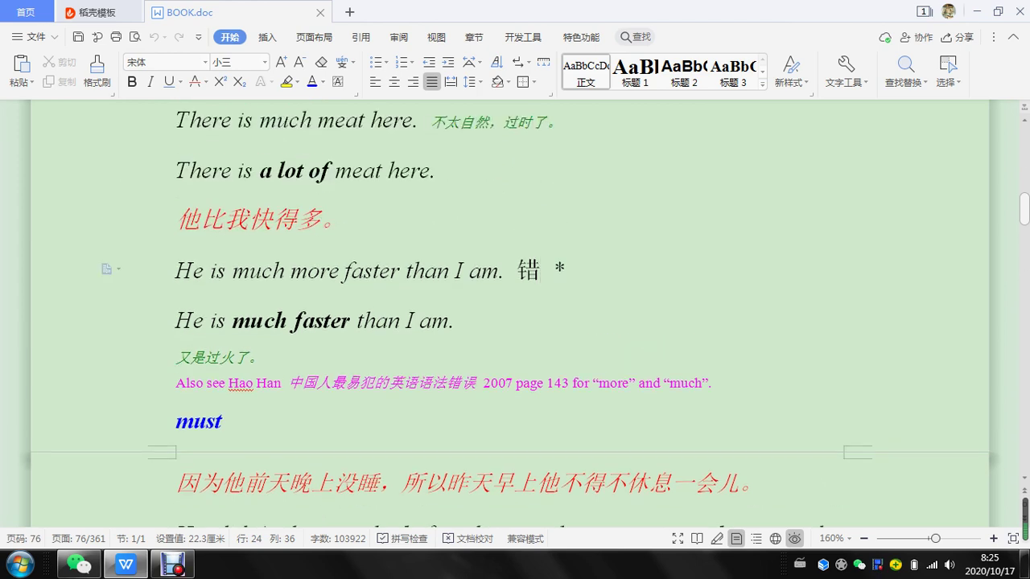
scroll(509, 310, down, 1)
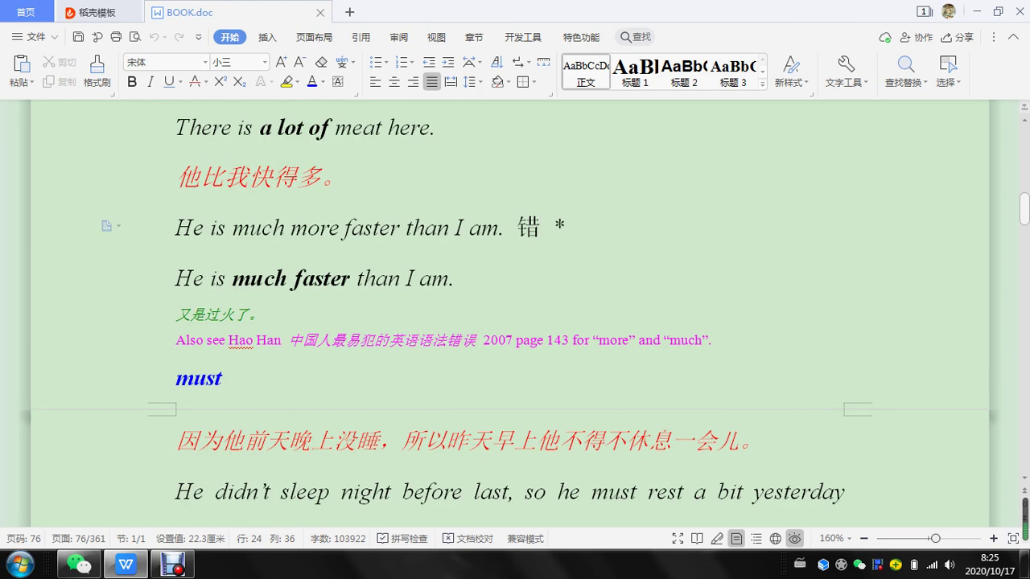
scroll(509, 310, down, 2)
scroll(510, 310, down, 2)
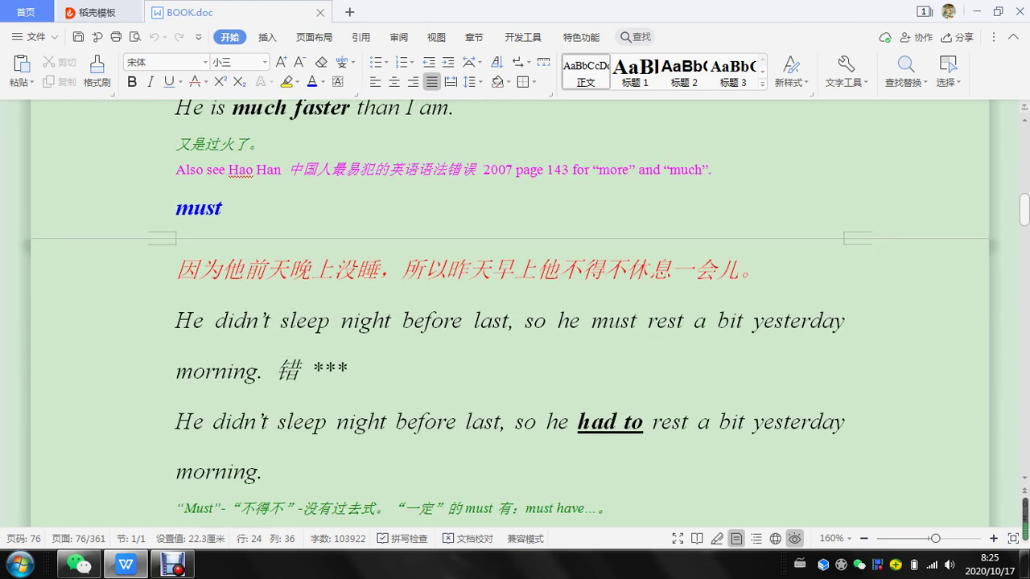
scroll(510, 310, down, 1)
scroll(509, 310, down, 1)
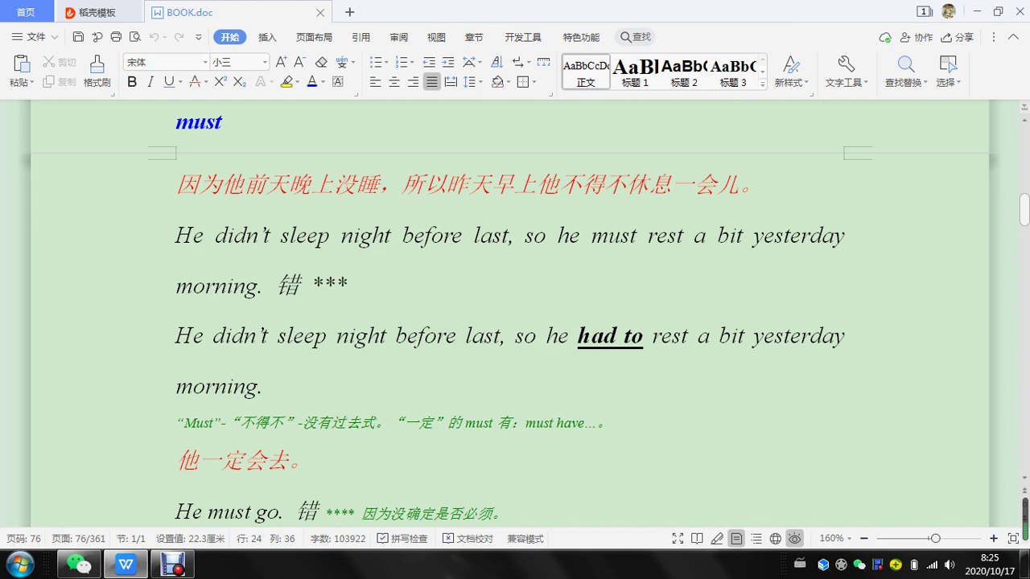
drag(591, 234, 636, 235)
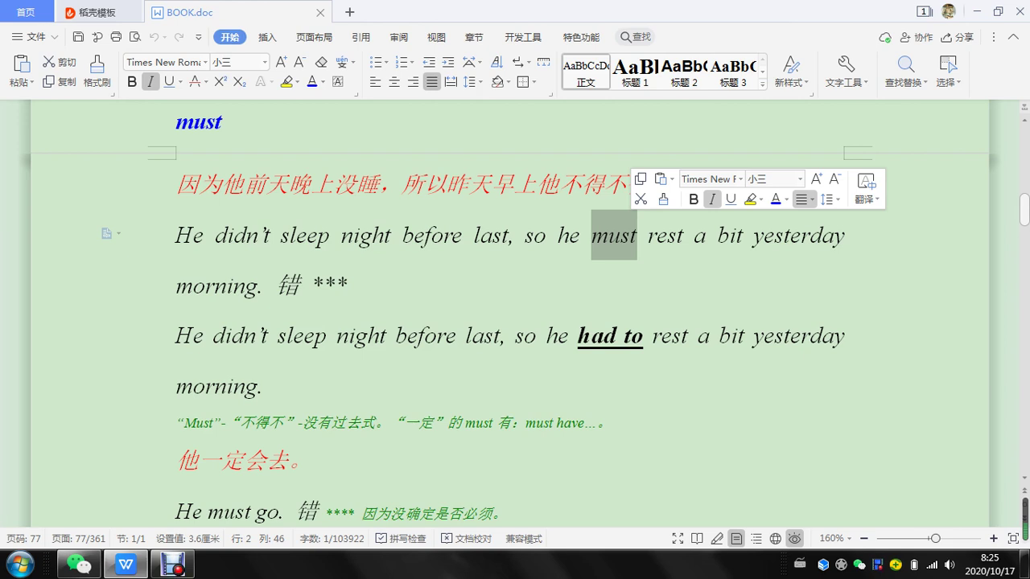
click(276, 387)
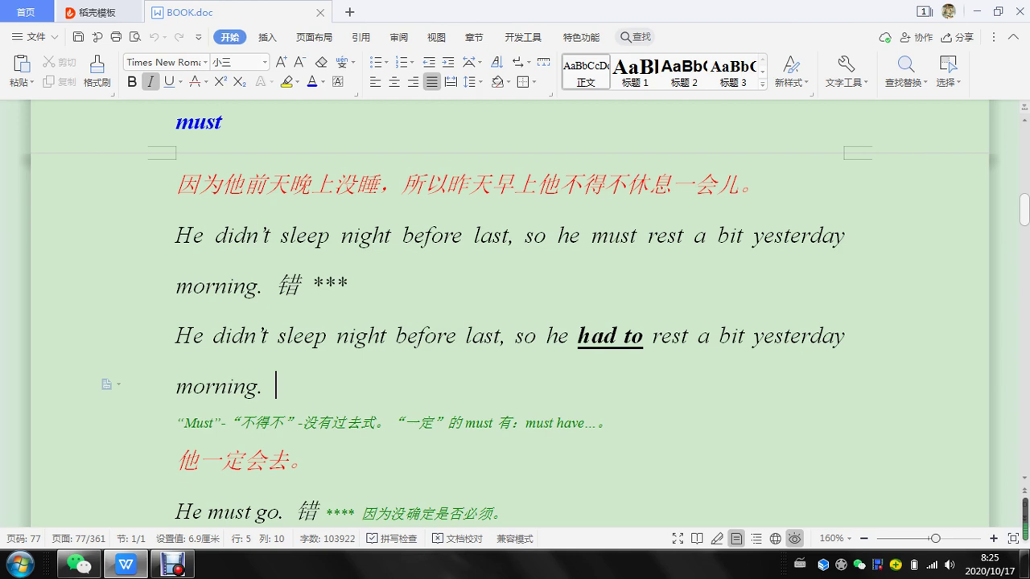
key(Return)
key(BackSpace)
Add the quoted example “He must have rested” at the end of the green note about "must have…".
click(613, 422)
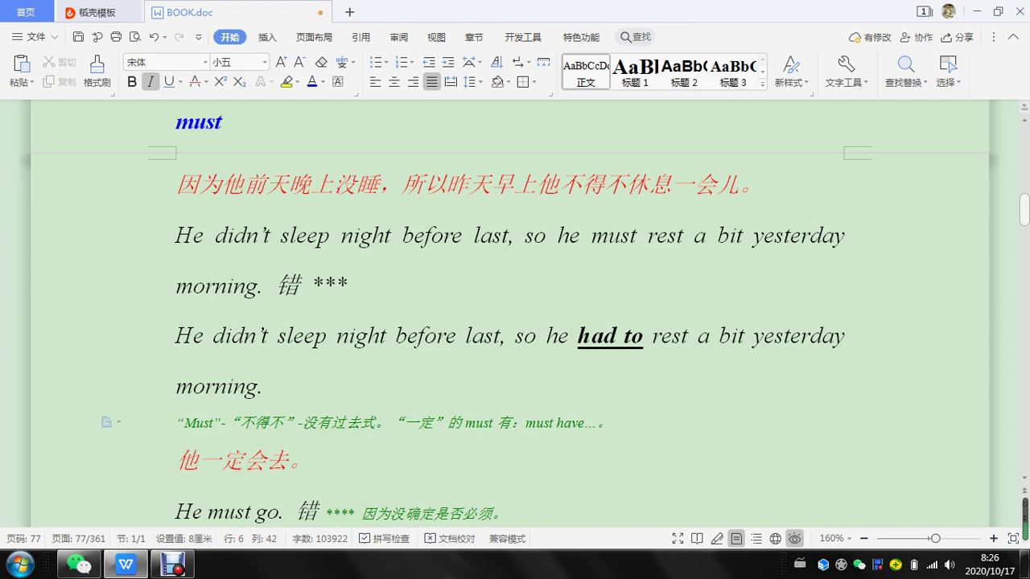
text(”)
key(BackSpace)
text(“He must have )
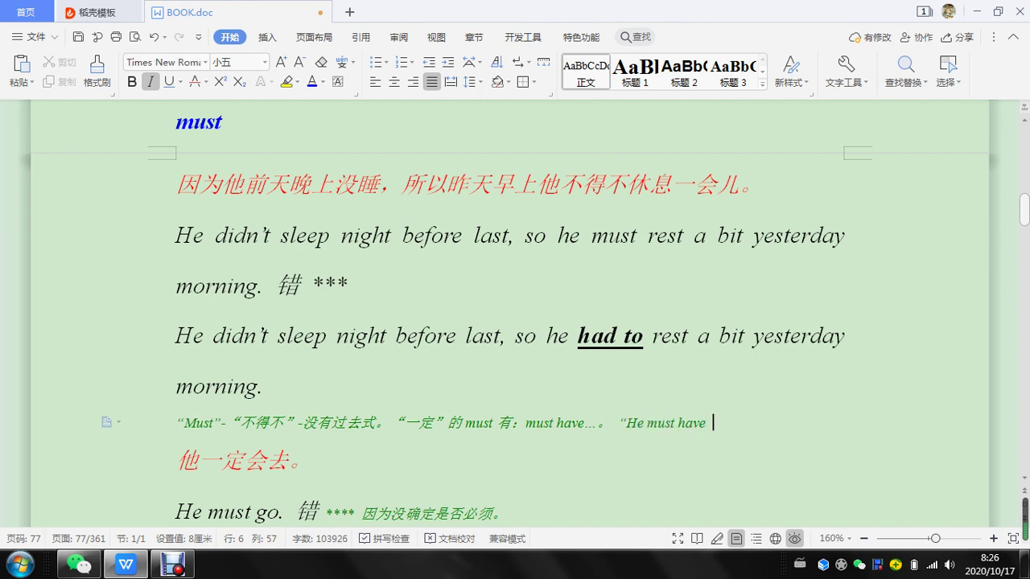
text(rested”)
key(BackSpace)
Complete the added remark to read: The meaning of “He must have rested” is not the same.
click(618, 422)
text(The meaning )
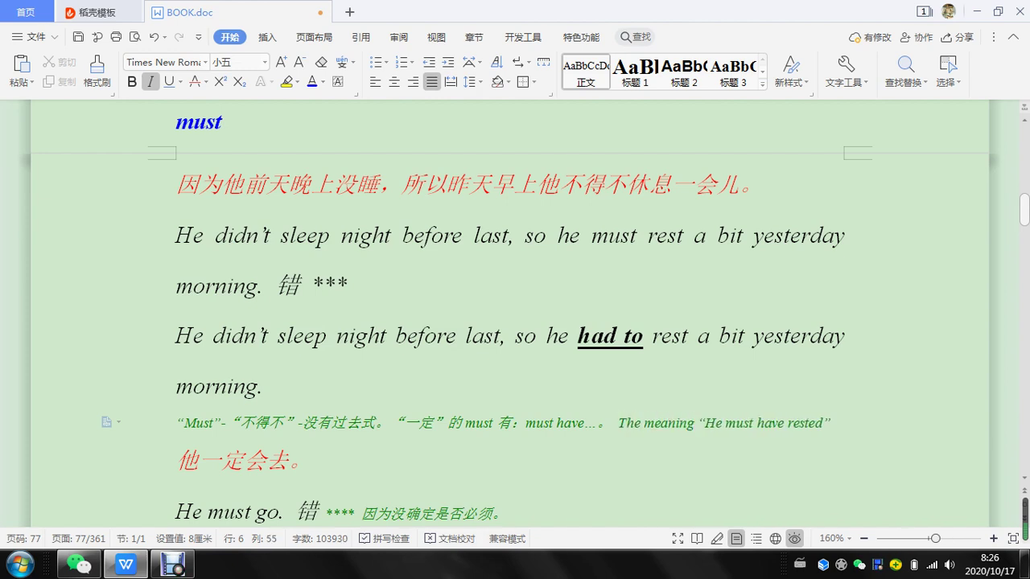
text(of)
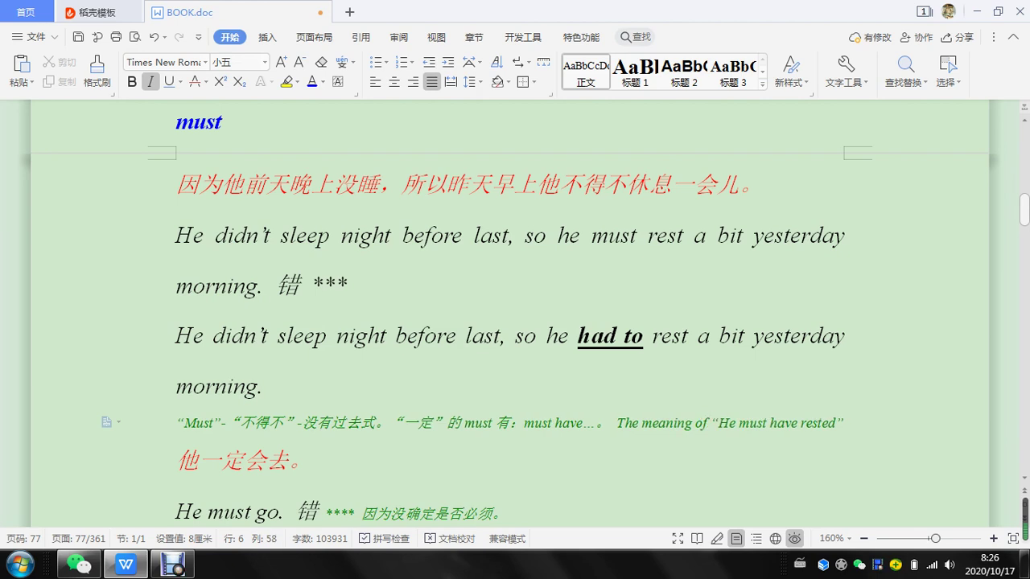
key(End)
text(is not the same.)
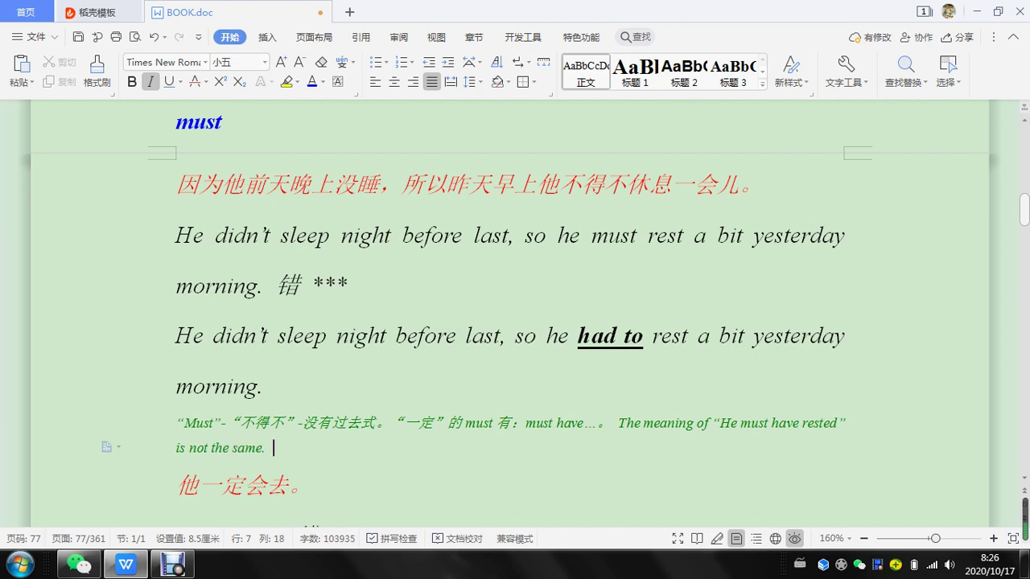
Append the sentence "It means 肯定." to the green note under the "had to" example.
text( It means)
key(ctrl+space)
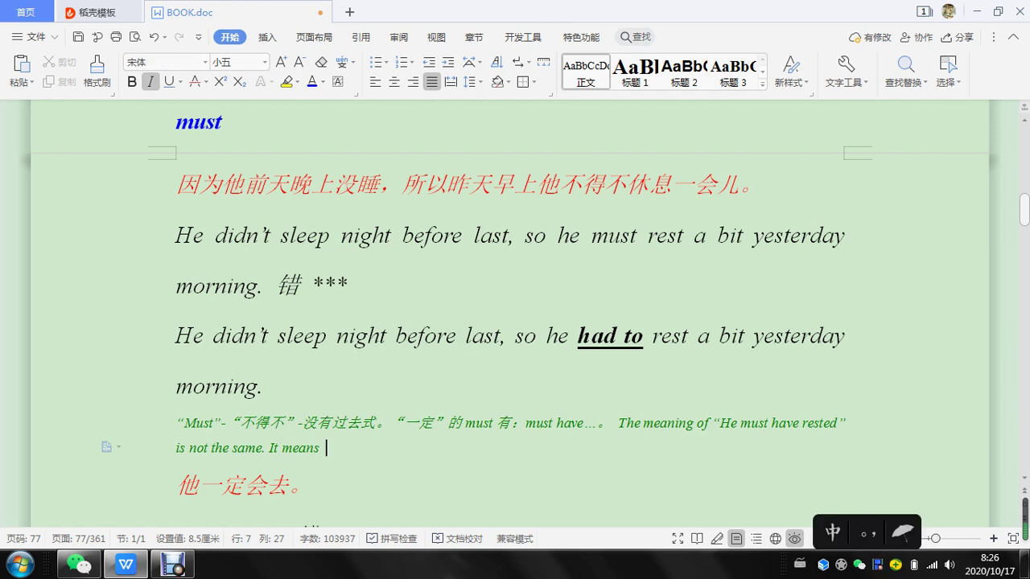
text(kend)
key(space)
key(shift)
text(.)
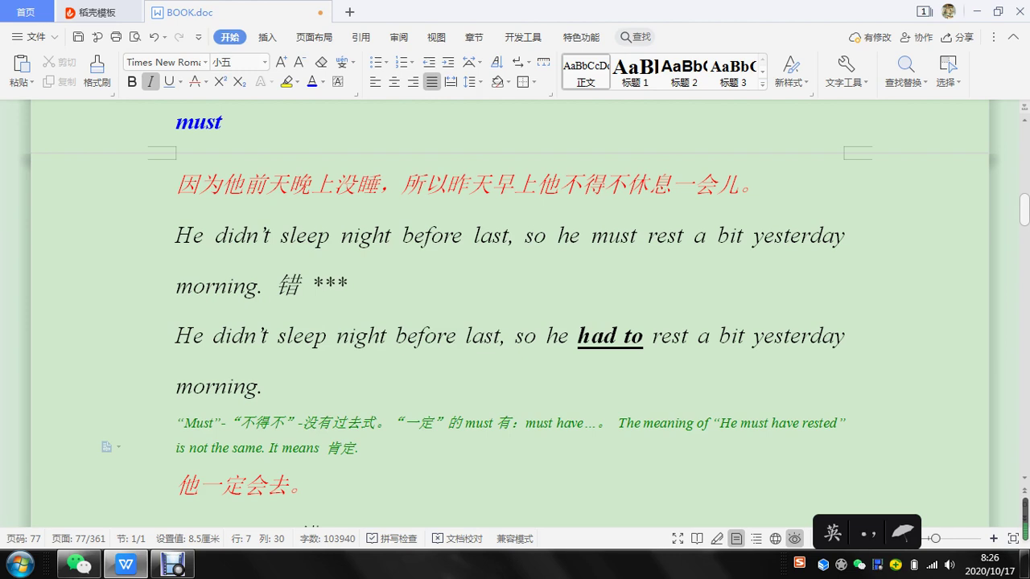
Remove the italics from the 错 mark after the incorrect "he must rest a bit yesterday morning" sentence.
drag(276, 284, 312, 285)
click(277, 284)
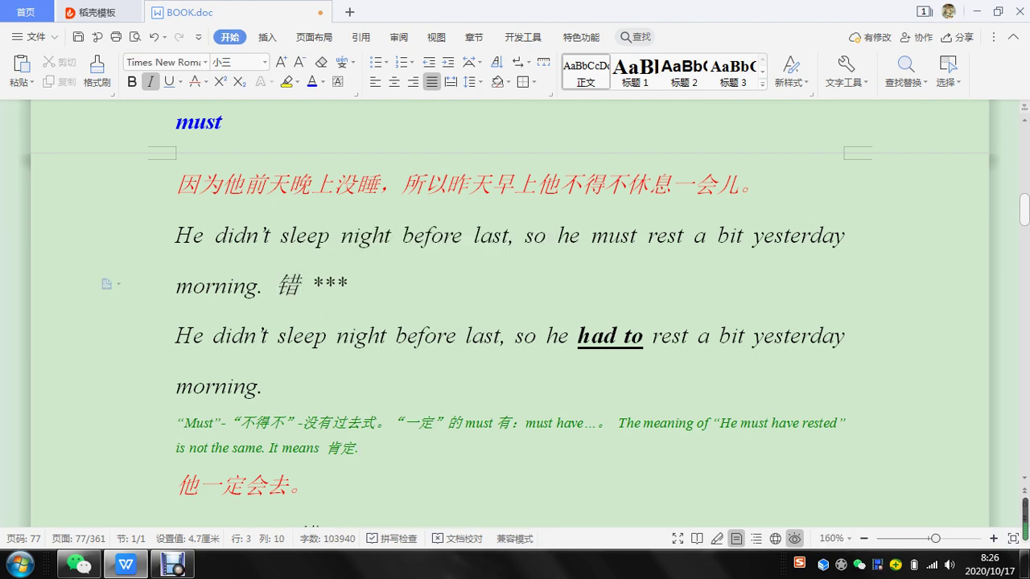
drag(276, 286, 301, 286)
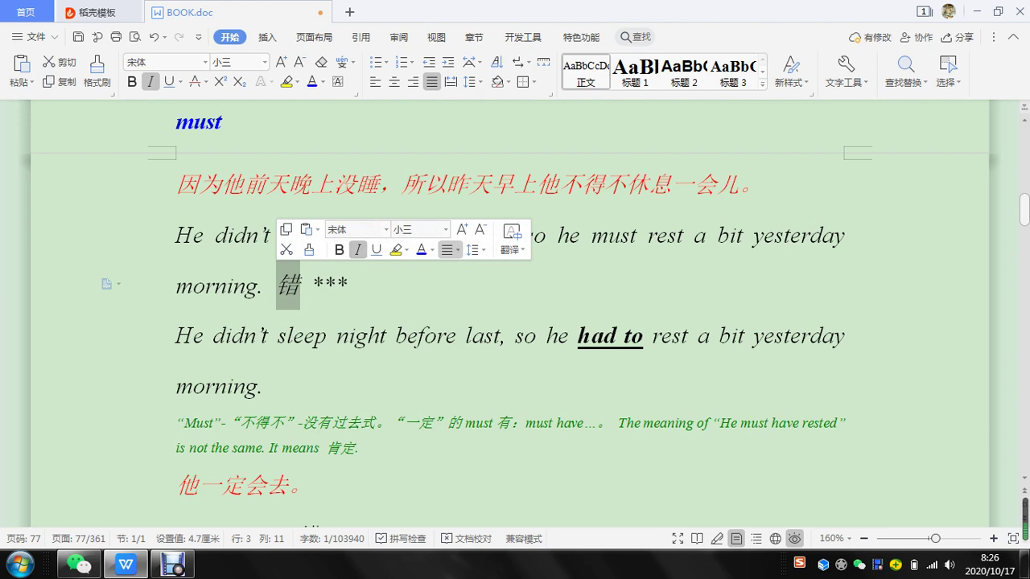
click(358, 250)
Remove the underline from "had to" in the corrected sentence, keeping it bold and italic.
drag(578, 335, 644, 336)
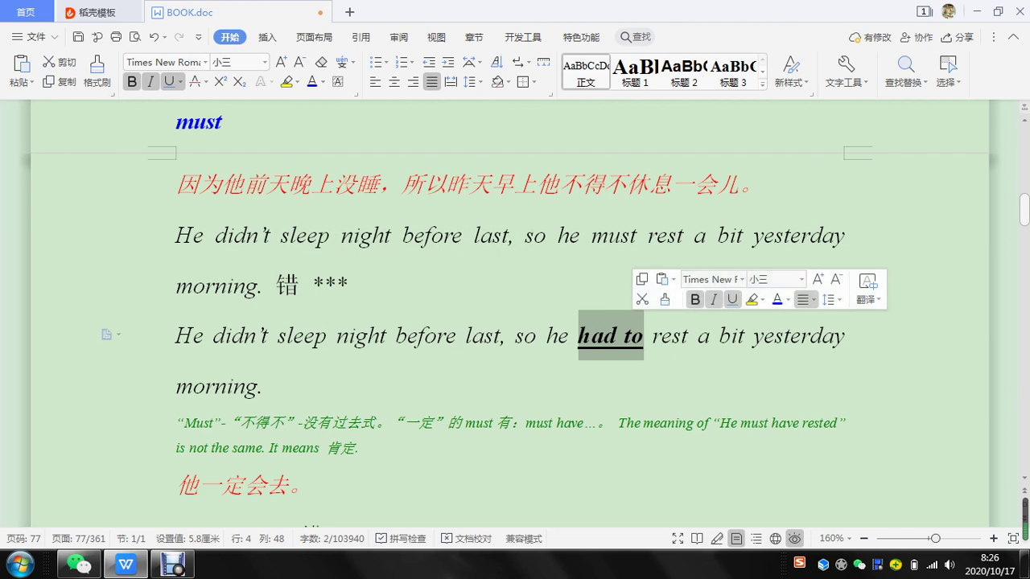
click(731, 300)
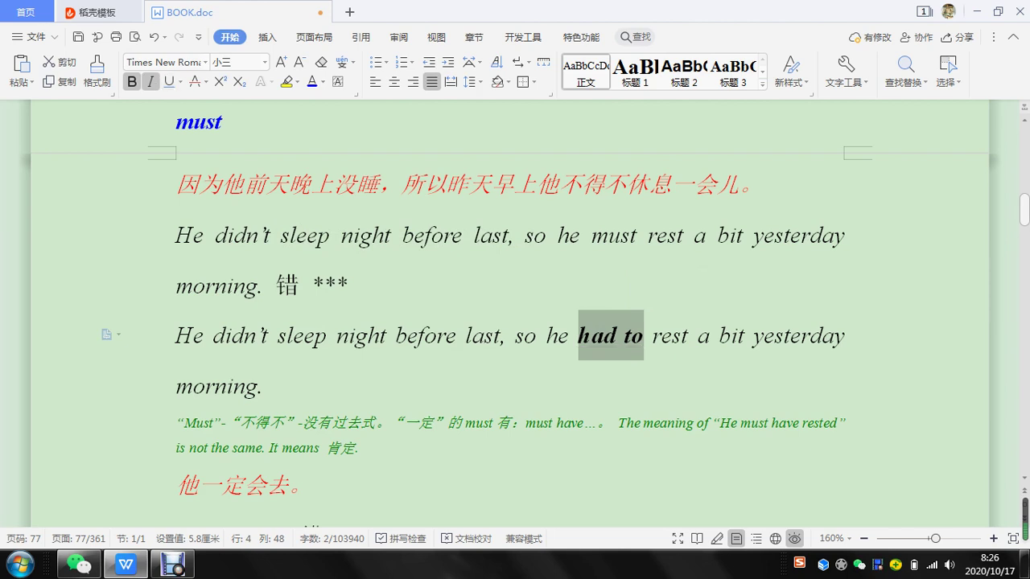
click(456, 336)
Remove the underline from "will definitely" in the corrected translation of 他一定会去.
scroll(456, 335, down, 1)
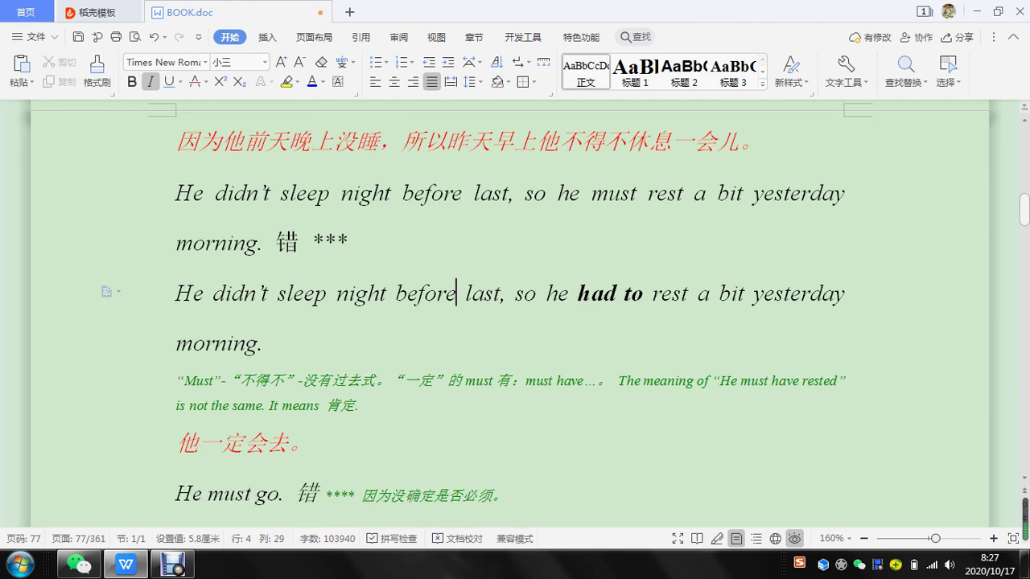
scroll(457, 336, down, 3)
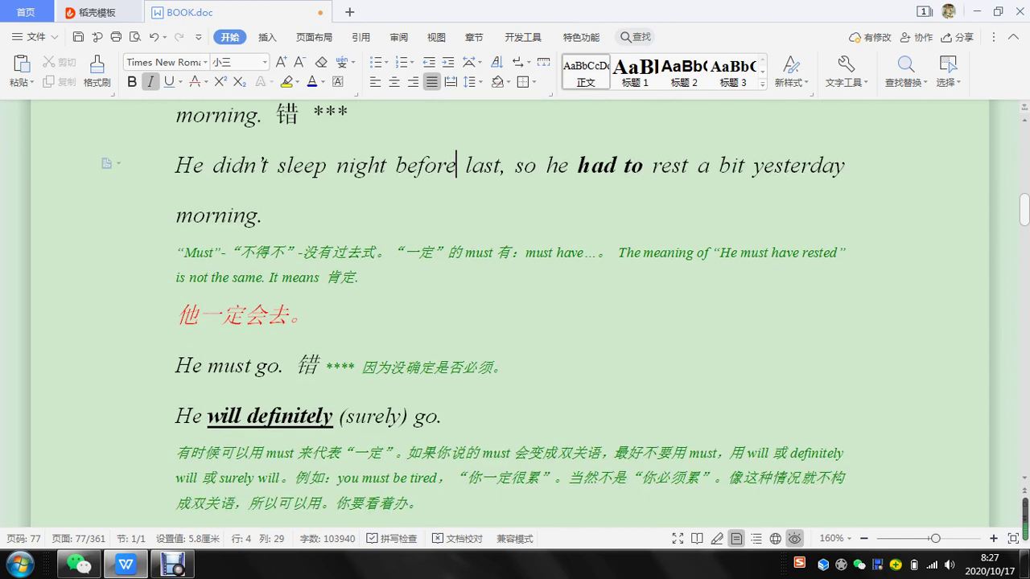
scroll(473, 307, down, 1)
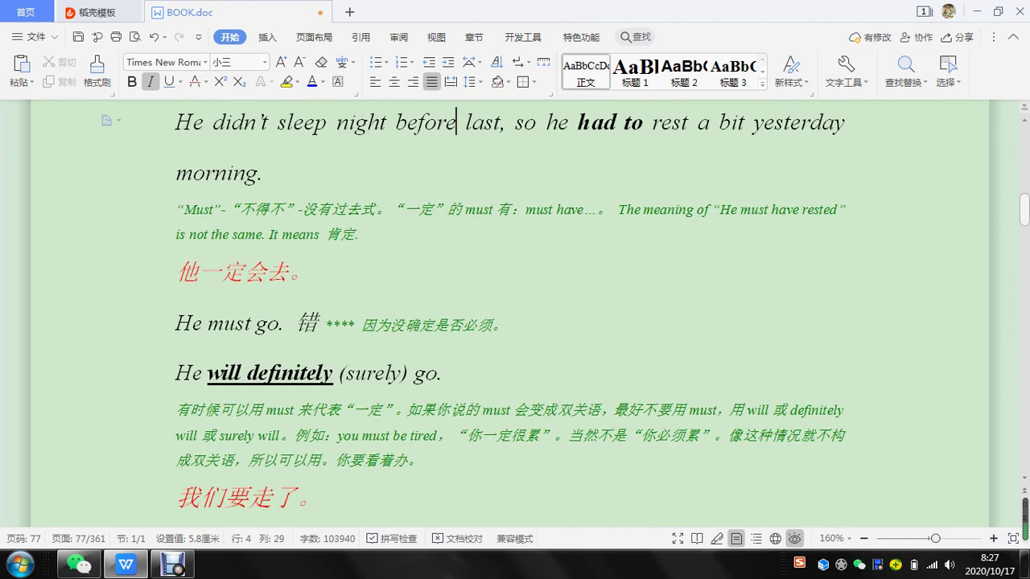
drag(200, 272, 243, 272)
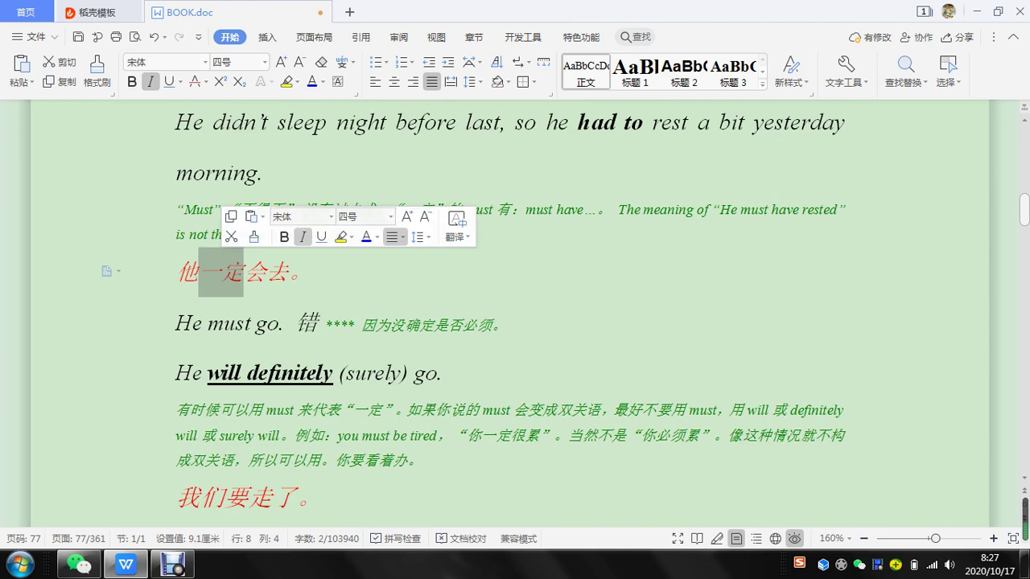
drag(208, 373, 333, 373)
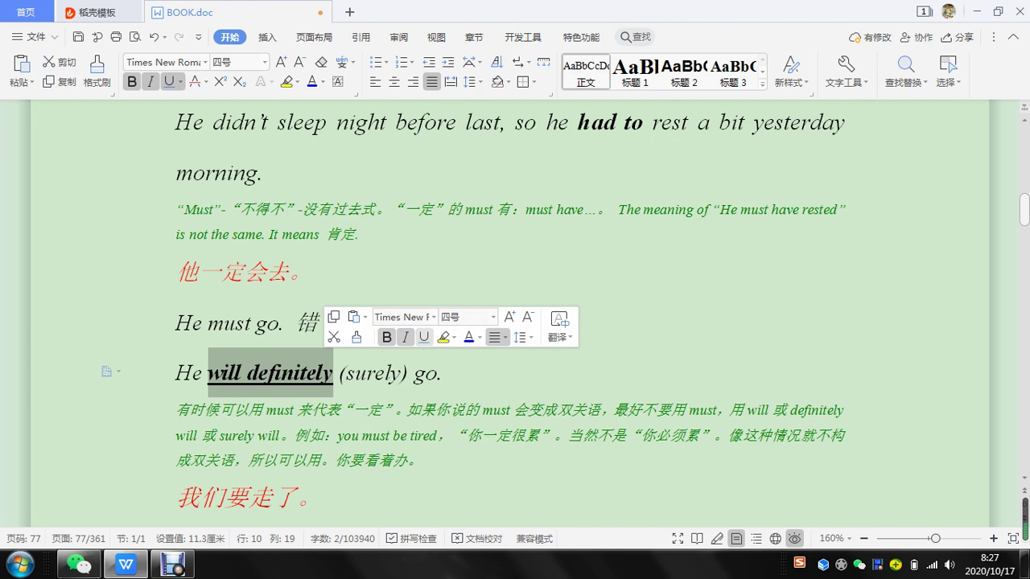
click(424, 337)
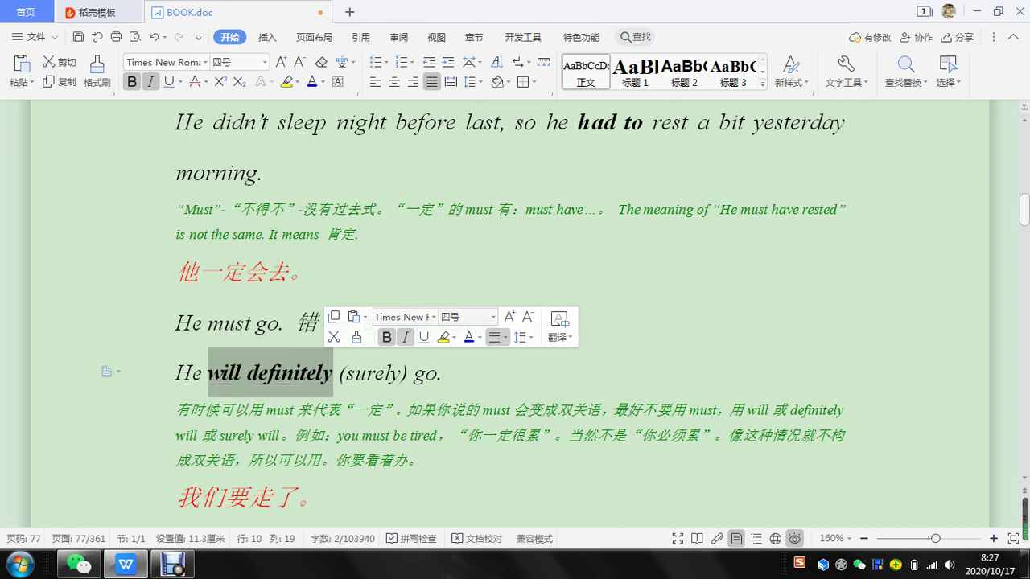
click(402, 372)
Remove the italics from the 错 mark after "He must go.".
click(318, 323)
drag(319, 322, 296, 323)
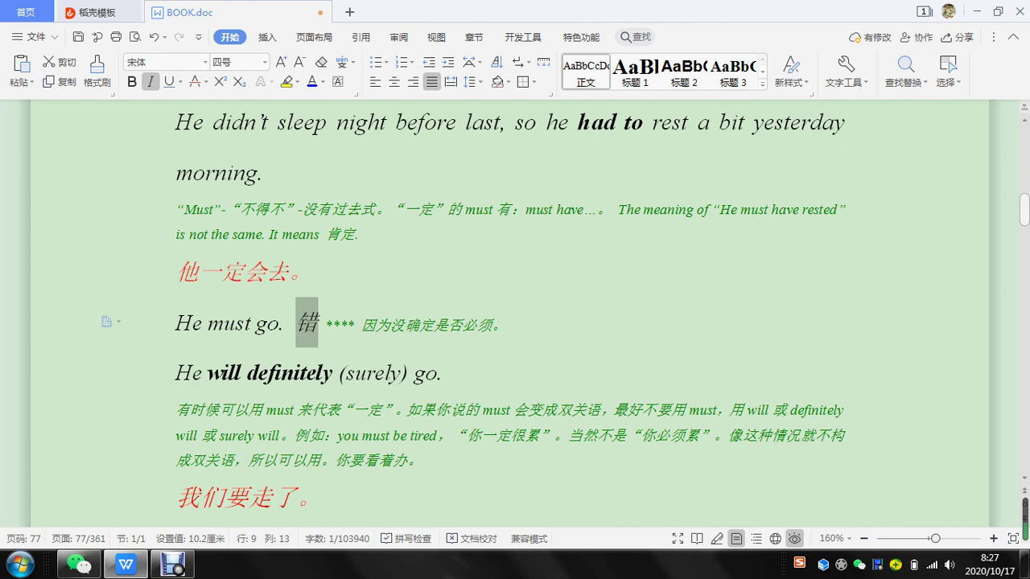
click(408, 373)
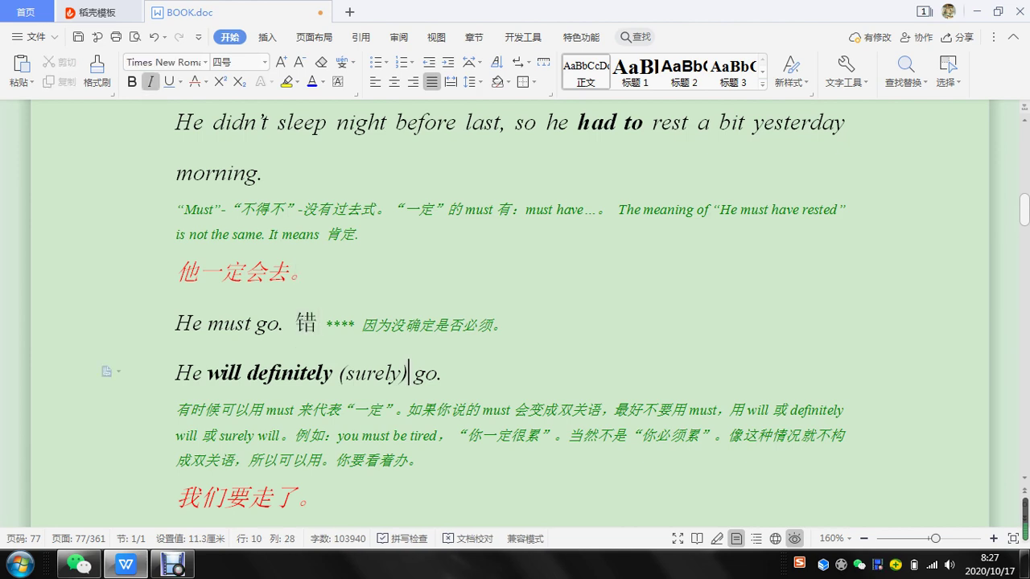
Remove the italics from the 错 mark after "We must have to go now.".
scroll(408, 374, down, 3)
scroll(474, 313, down, 1)
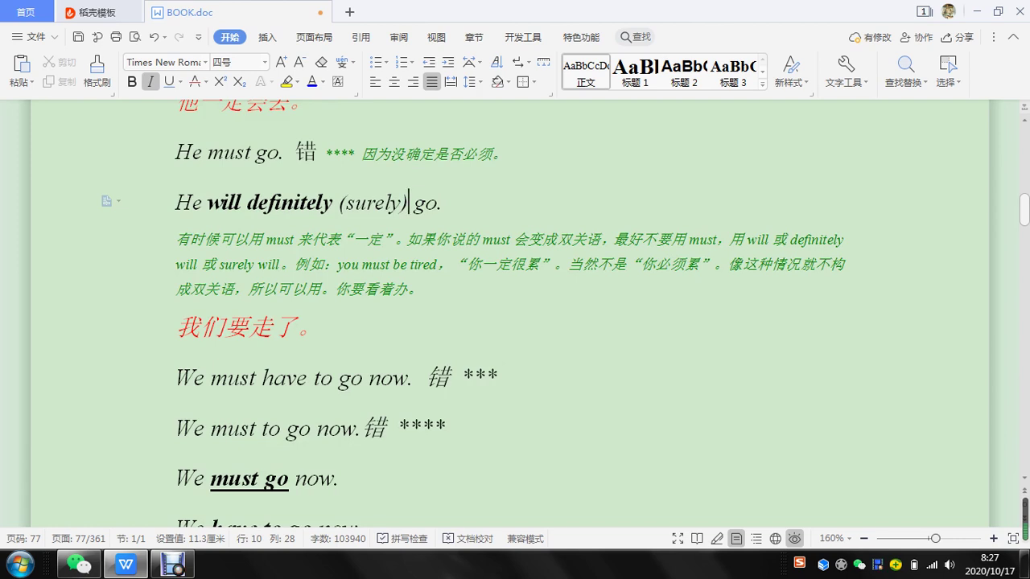
scroll(515, 314, down, 1)
scroll(515, 313, down, 1)
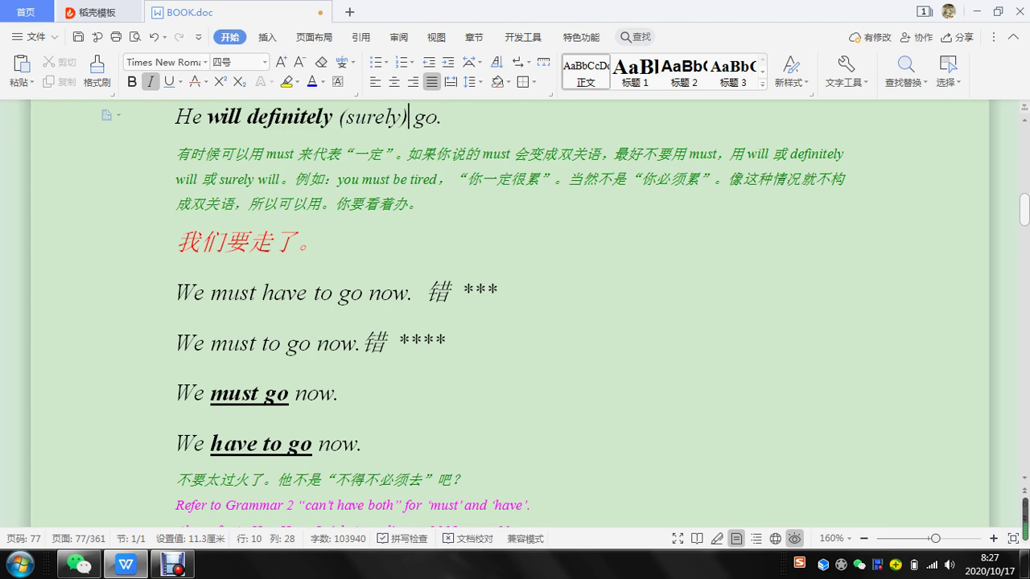
drag(427, 292, 448, 292)
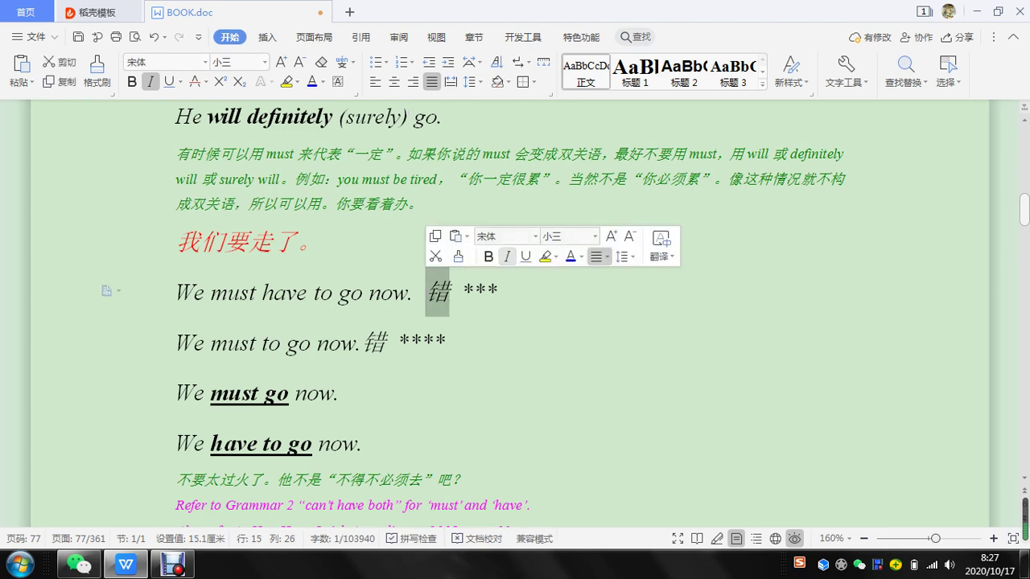
click(507, 256)
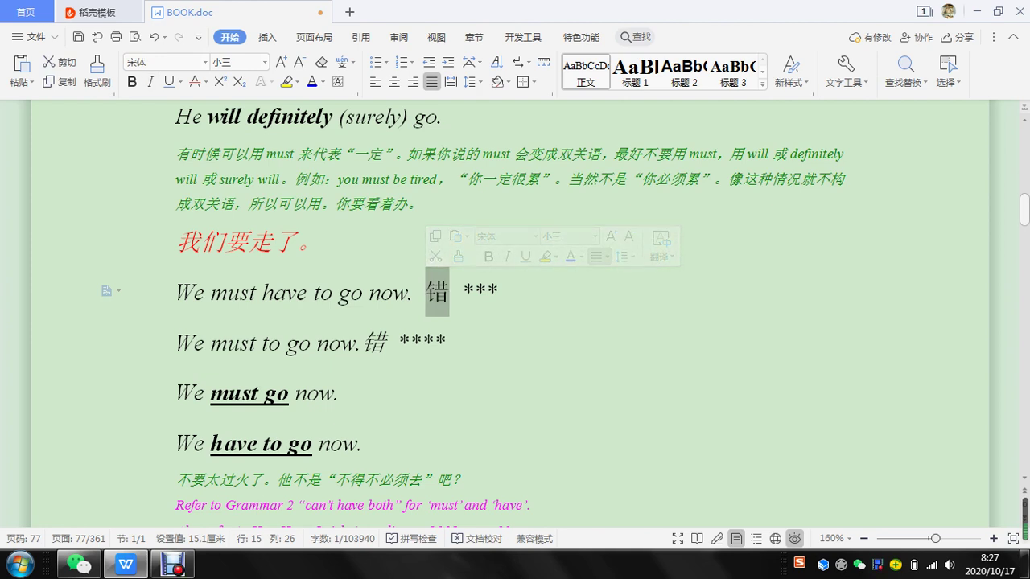
Remove the italics from the 错 mark after "We must to go now." and insert a space before it.
drag(363, 343, 386, 342)
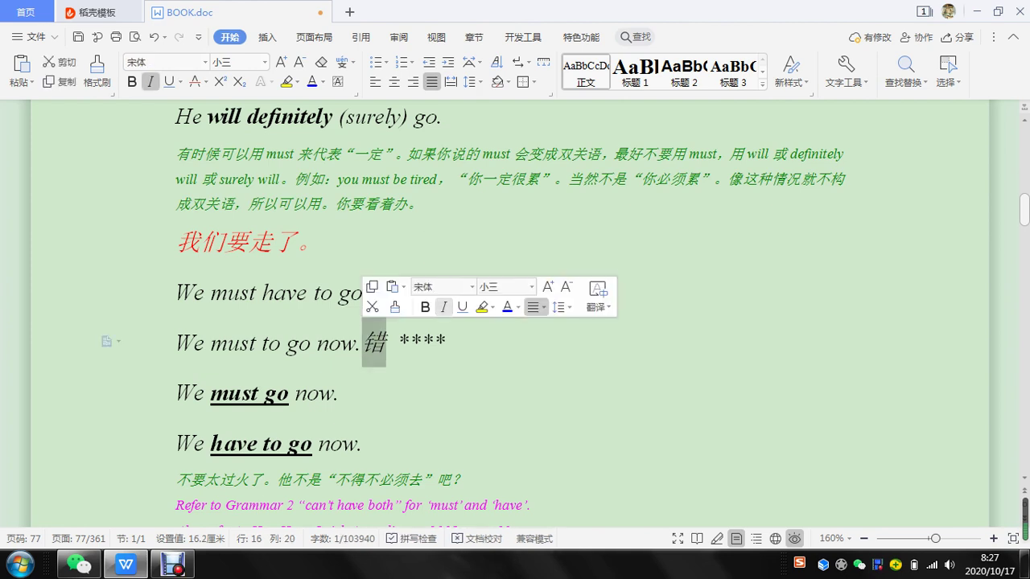
key(ctrl+i)
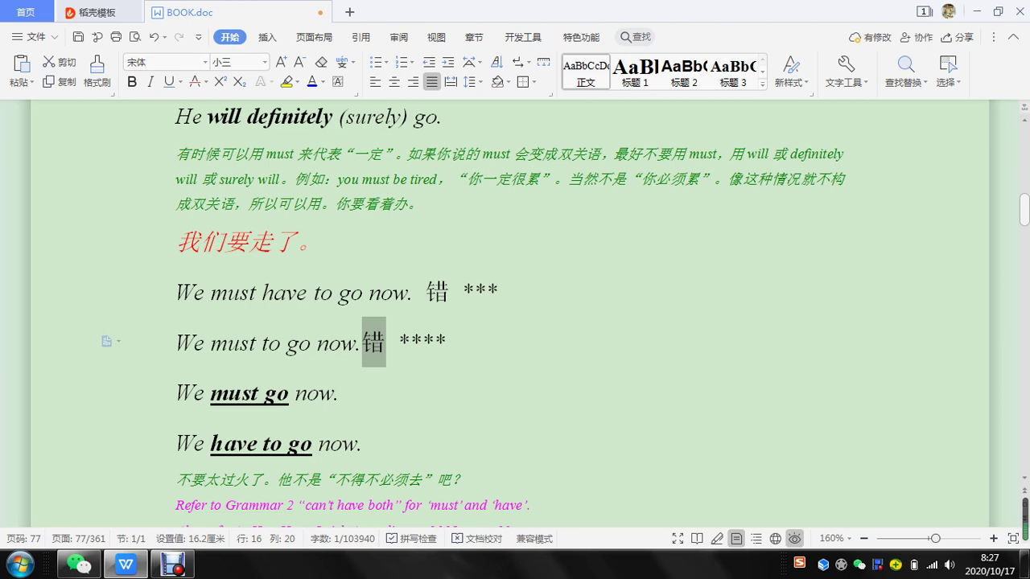
key(Left)
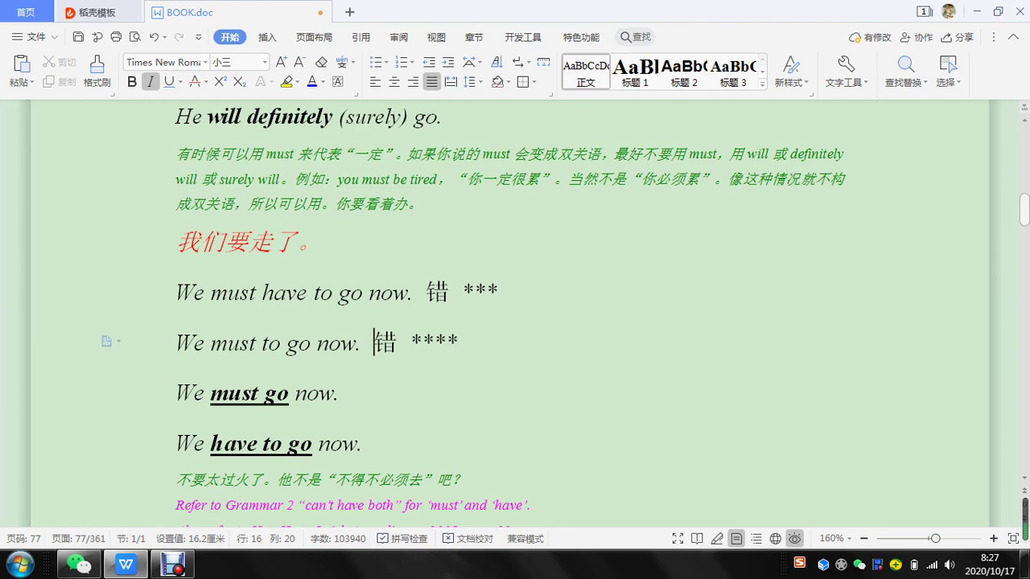
Remove the underline from "must go" in the sentence "We must go now.".
drag(210, 393, 288, 393)
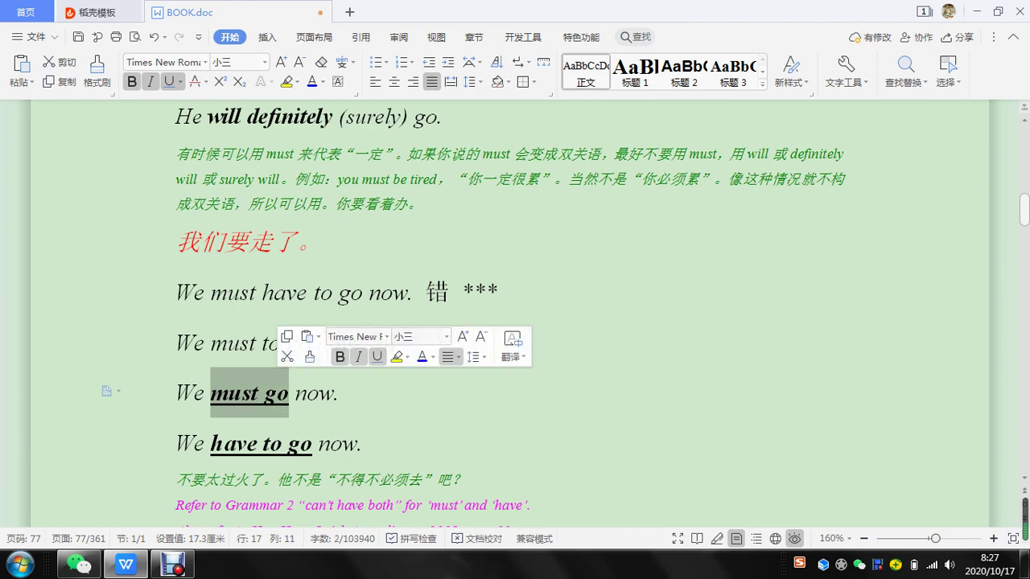
click(378, 357)
click(334, 393)
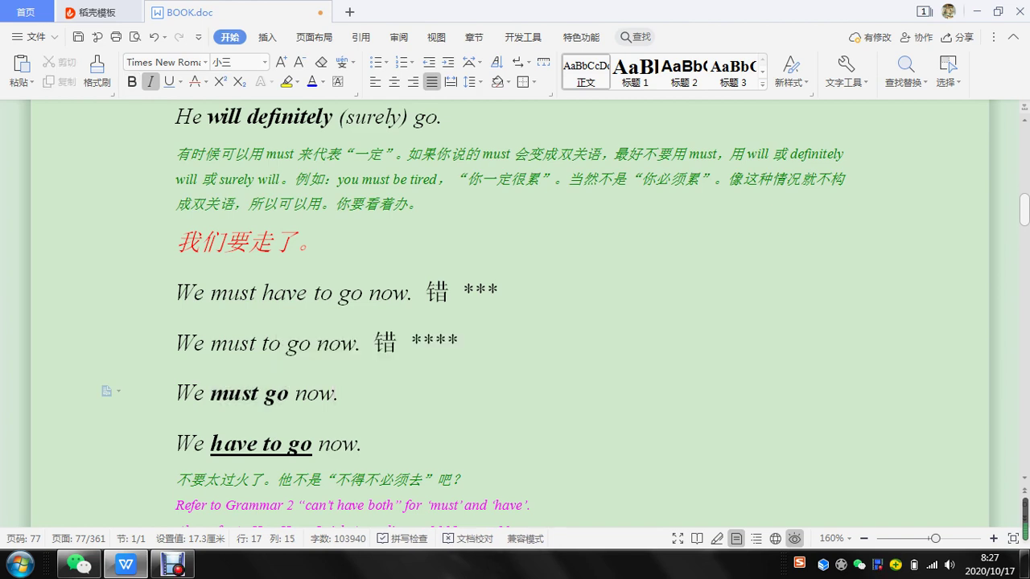
Remove the underline from "have to go" in the sentence "We have to go now.".
drag(268, 343, 281, 343)
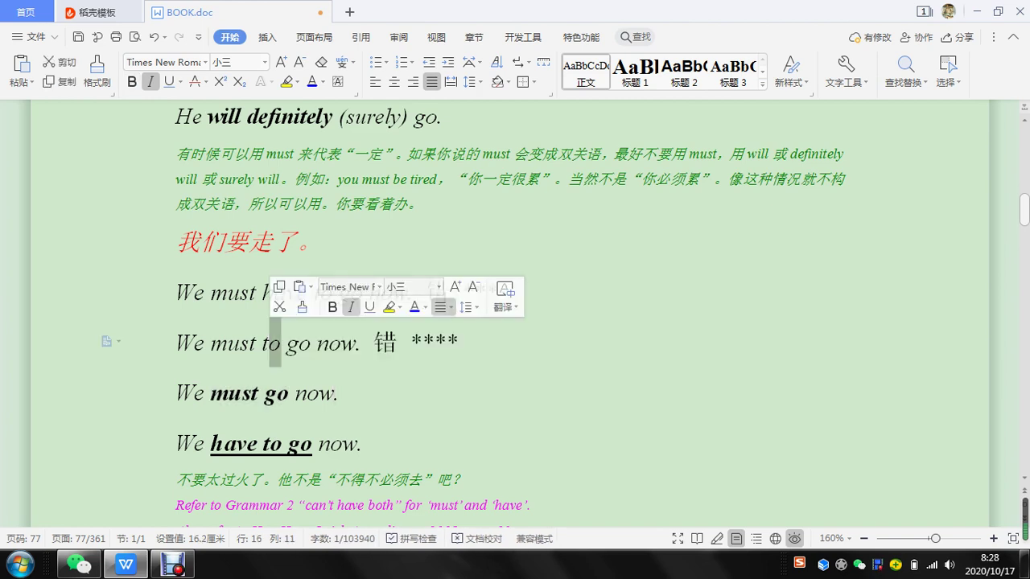
click(320, 392)
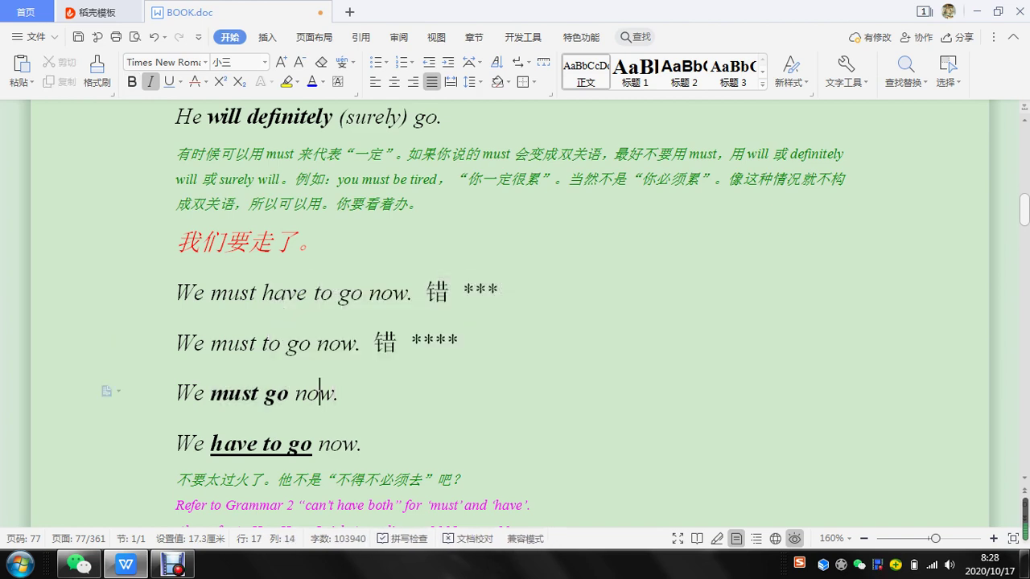
drag(211, 443, 312, 444)
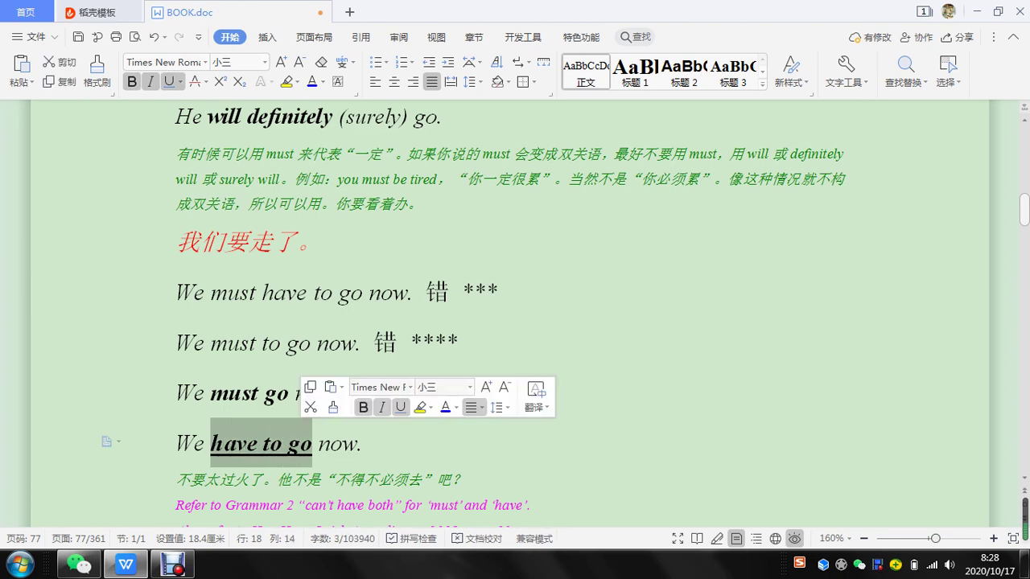
click(400, 407)
click(364, 443)
Remove the underlines from "to take" and "have" in the two sentences about lunch.
scroll(363, 443, down, 4)
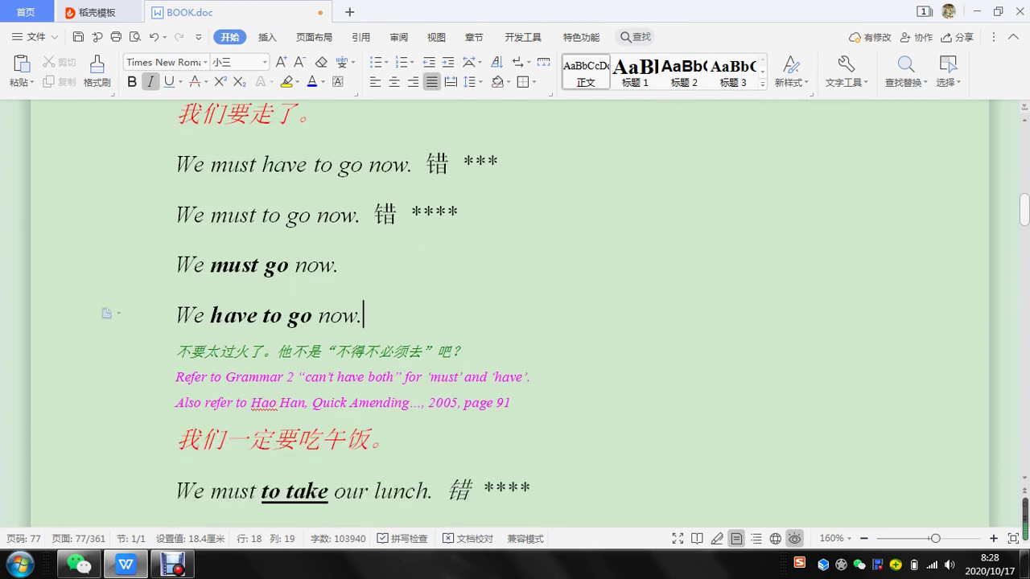
scroll(509, 313, down, 4)
scroll(509, 314, down, 1)
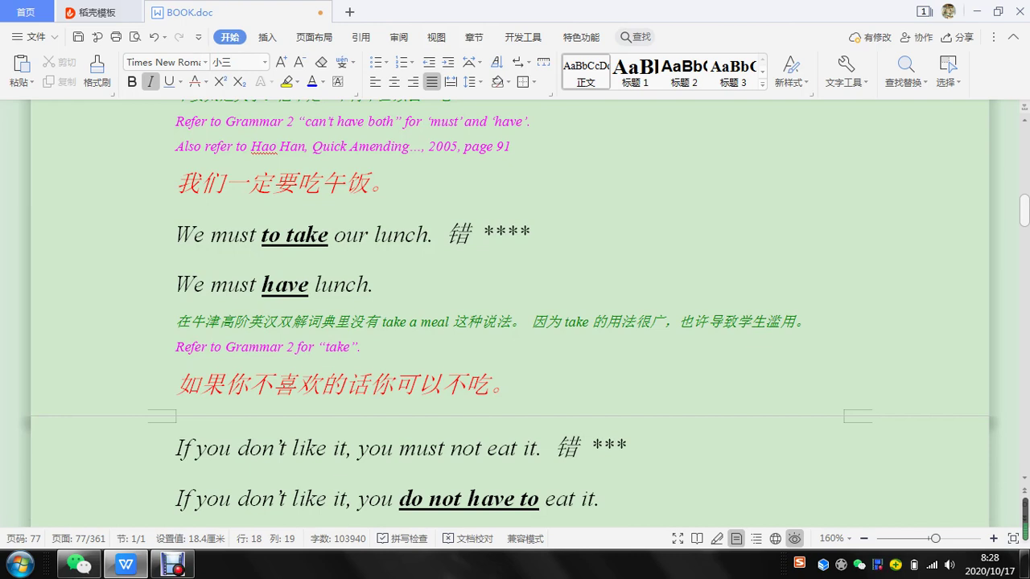
drag(385, 322, 453, 322)
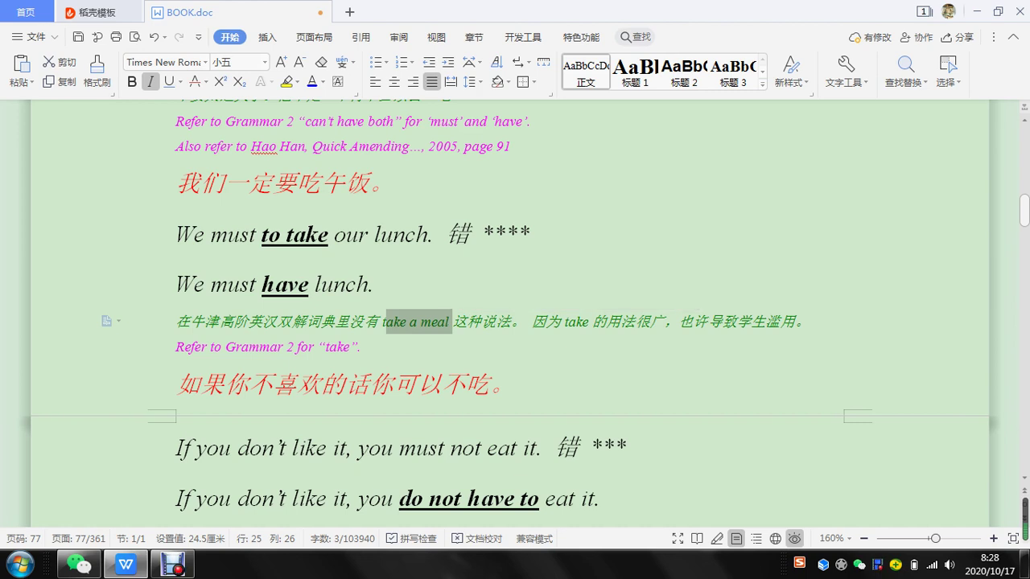
drag(269, 235, 328, 235)
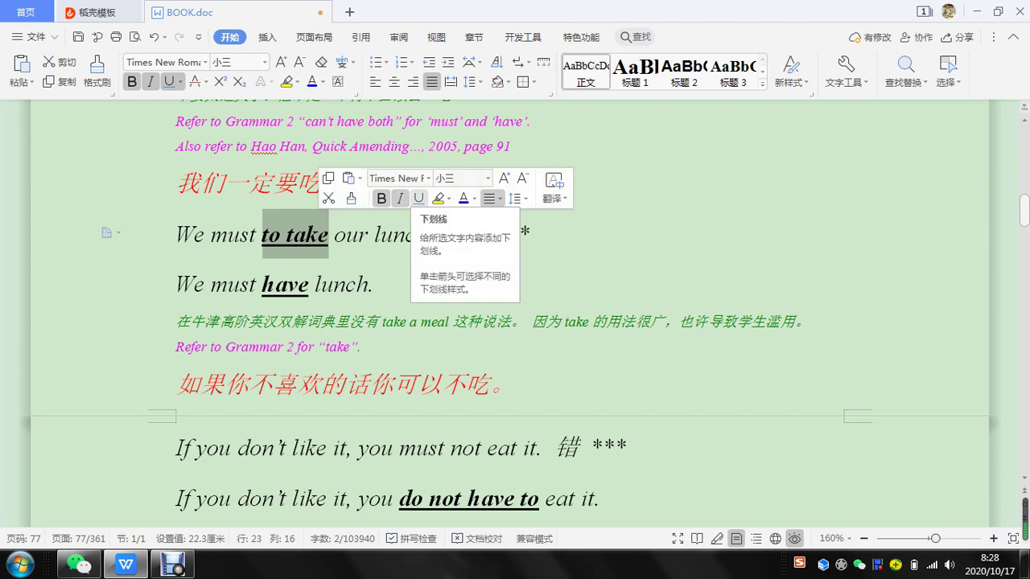
click(418, 199)
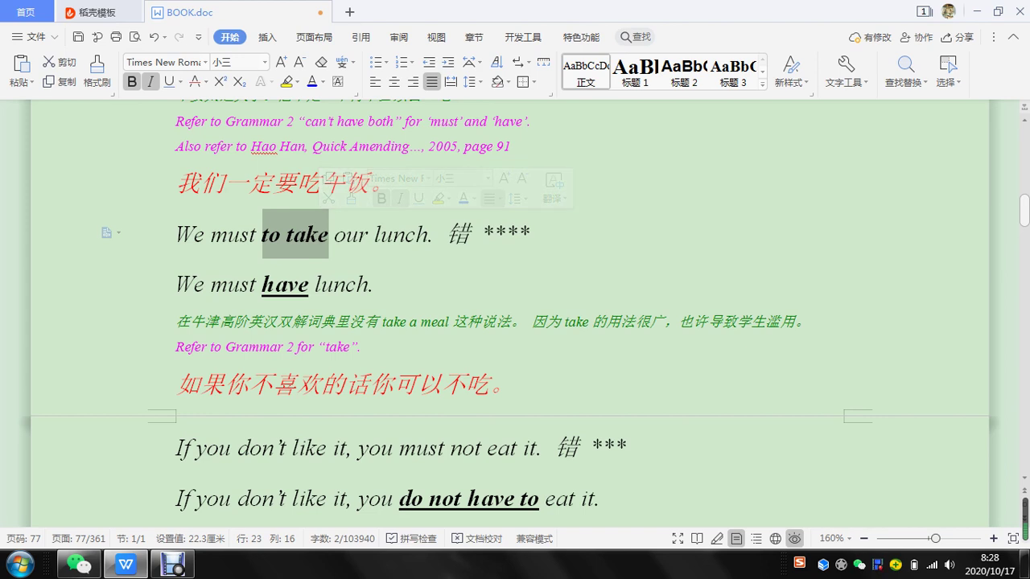
drag(262, 285, 309, 284)
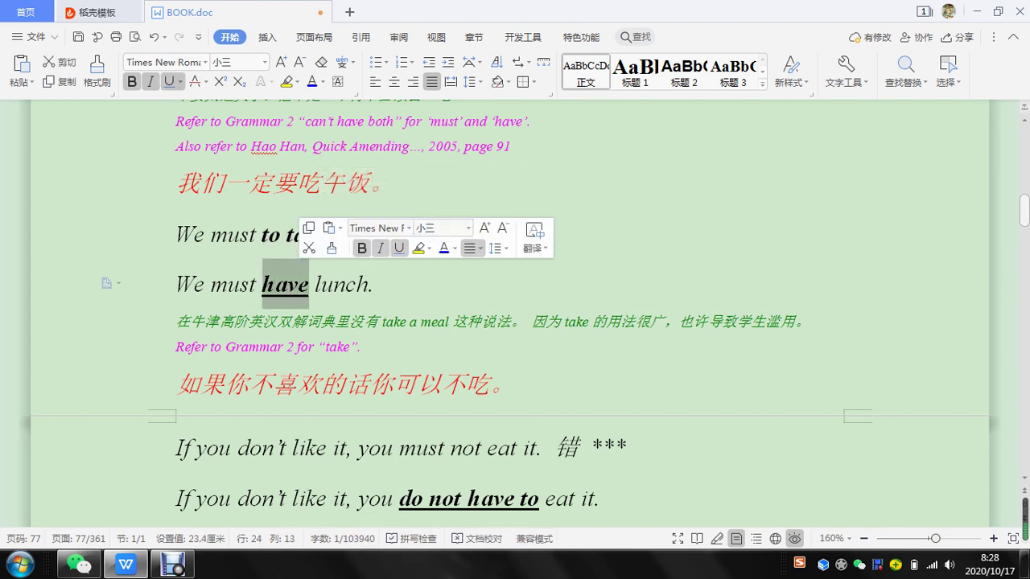
click(399, 248)
click(358, 283)
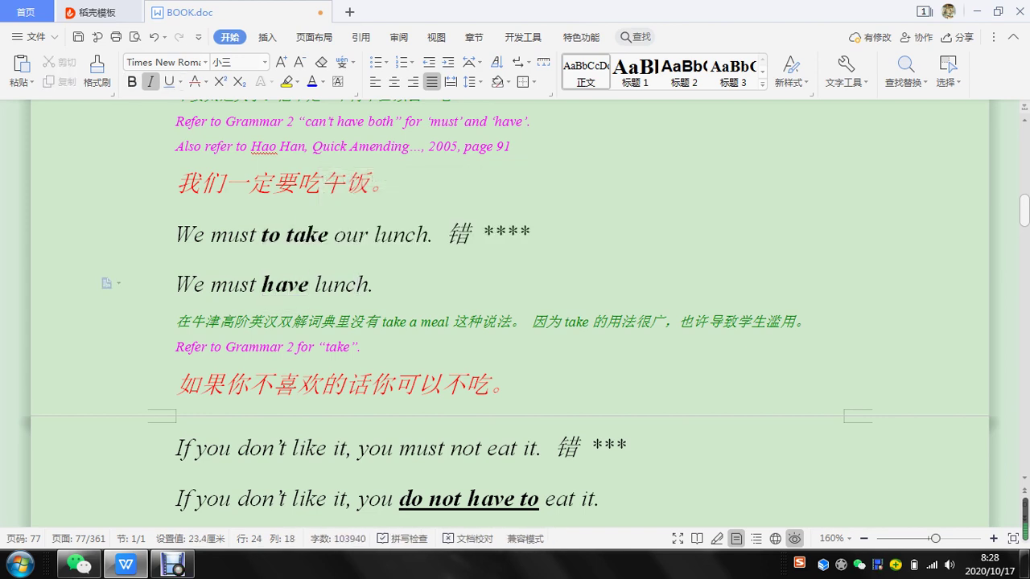
Remove the italics from the 错 mark after "We must to take our lunch.".
drag(445, 234, 469, 234)
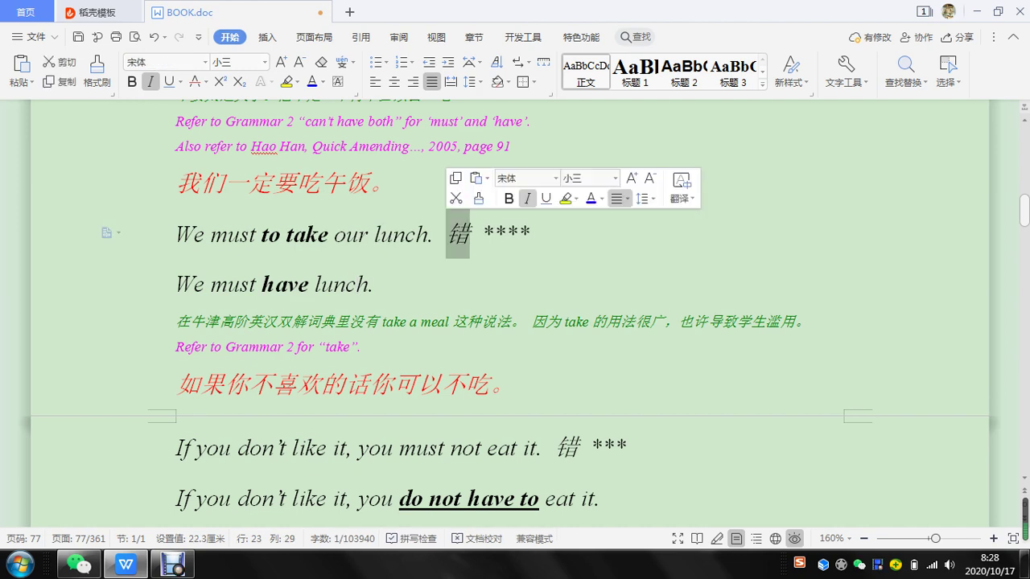
click(527, 197)
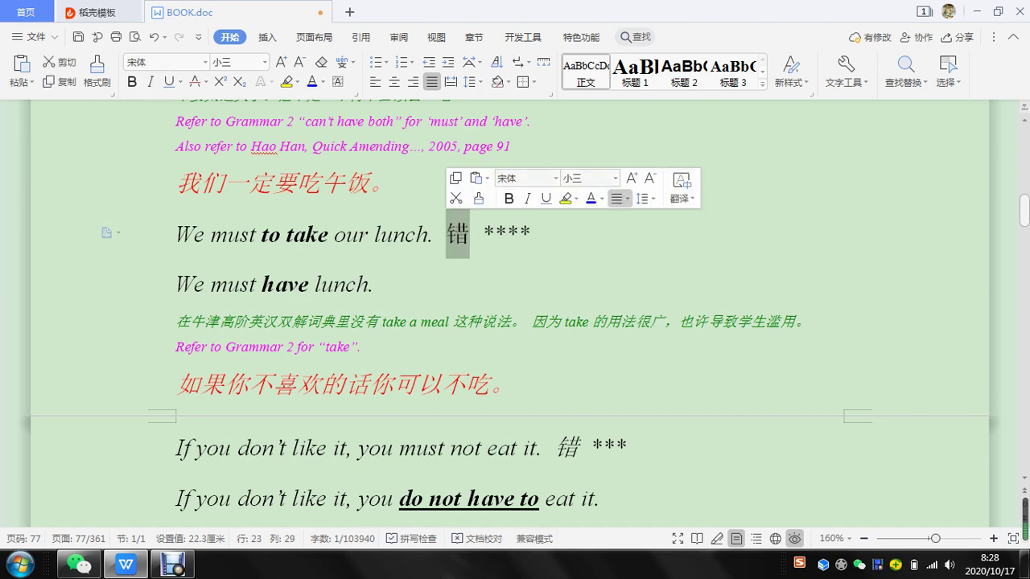
click(494, 234)
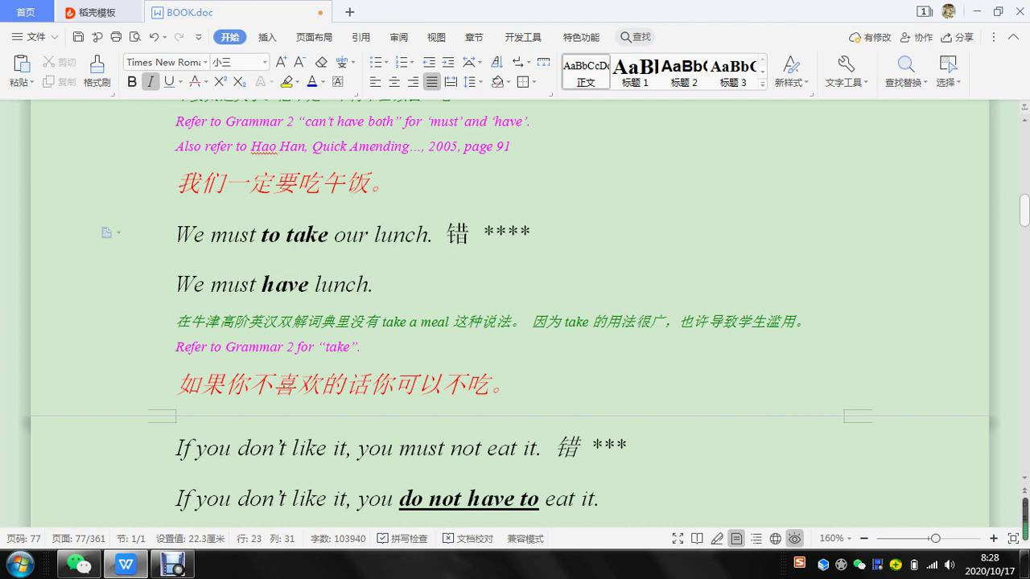
Replace the small green asterisks after "He must go. 错" with a space and **** in the black formatting of the 错 mark.
scroll(514, 313, up, 5)
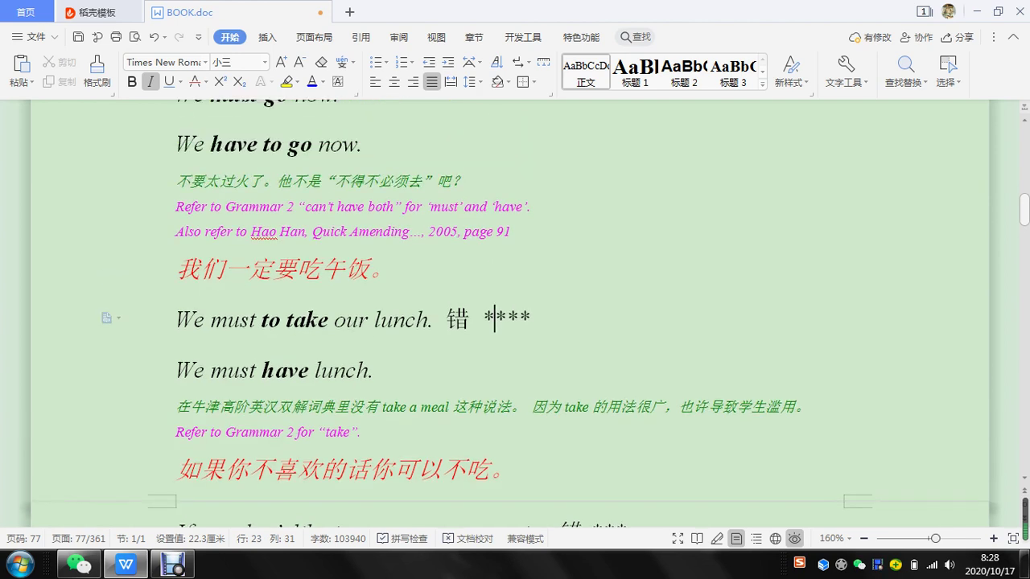
scroll(515, 314, up, 2)
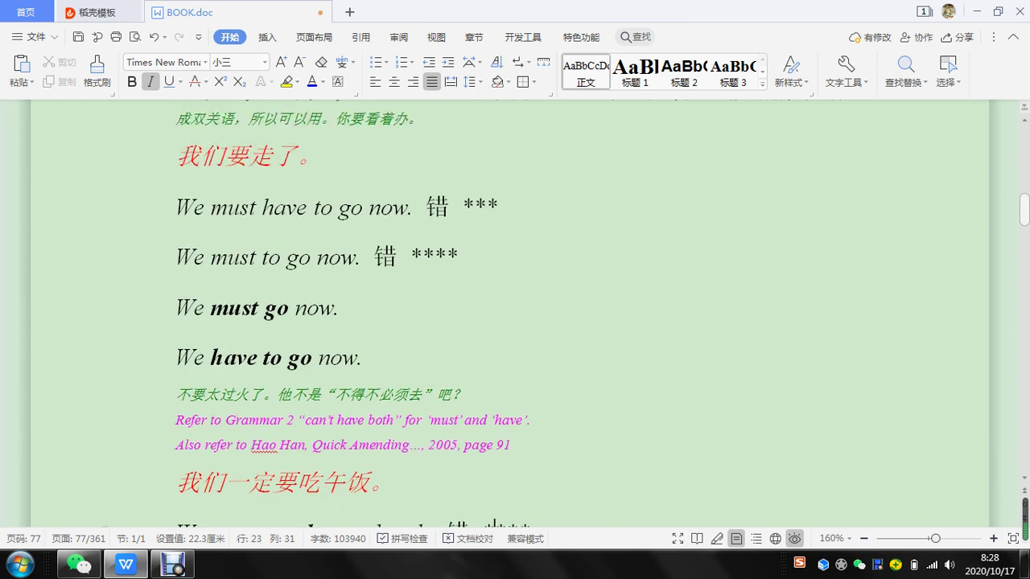
drag(410, 256, 458, 256)
scroll(459, 256, down, 2)
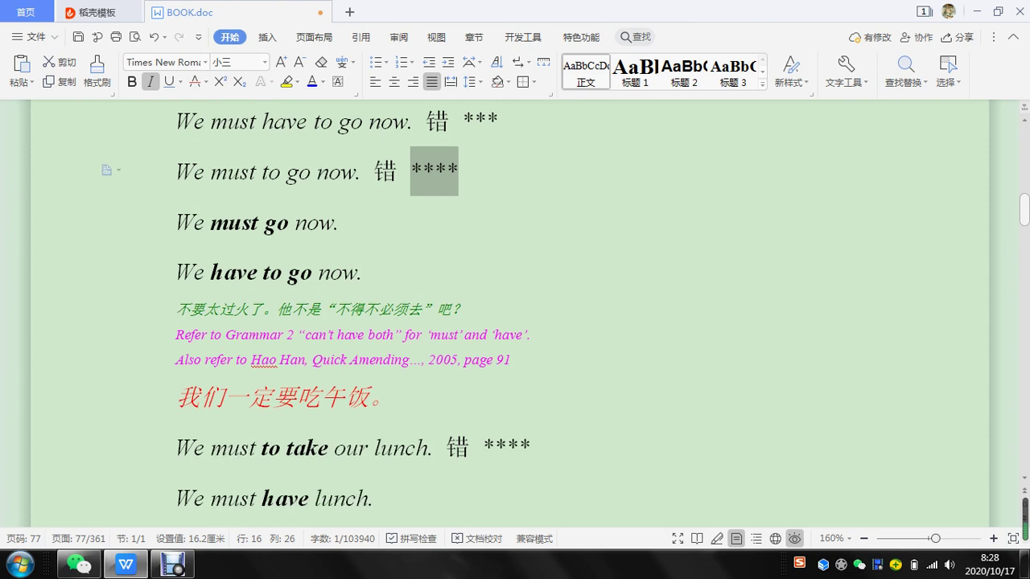
scroll(515, 314, down, 2)
scroll(514, 313, up, 9)
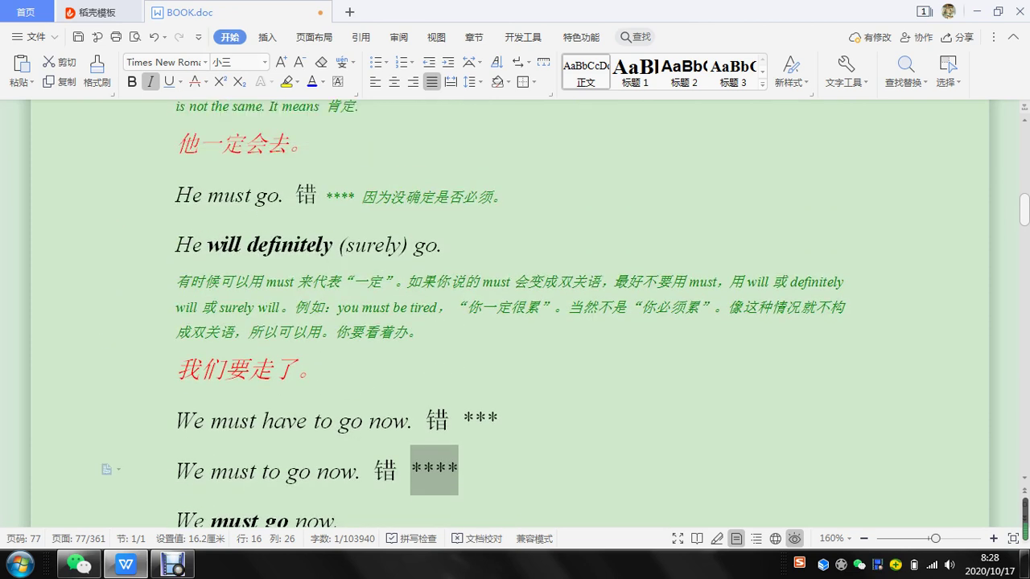
scroll(515, 314, up, 2)
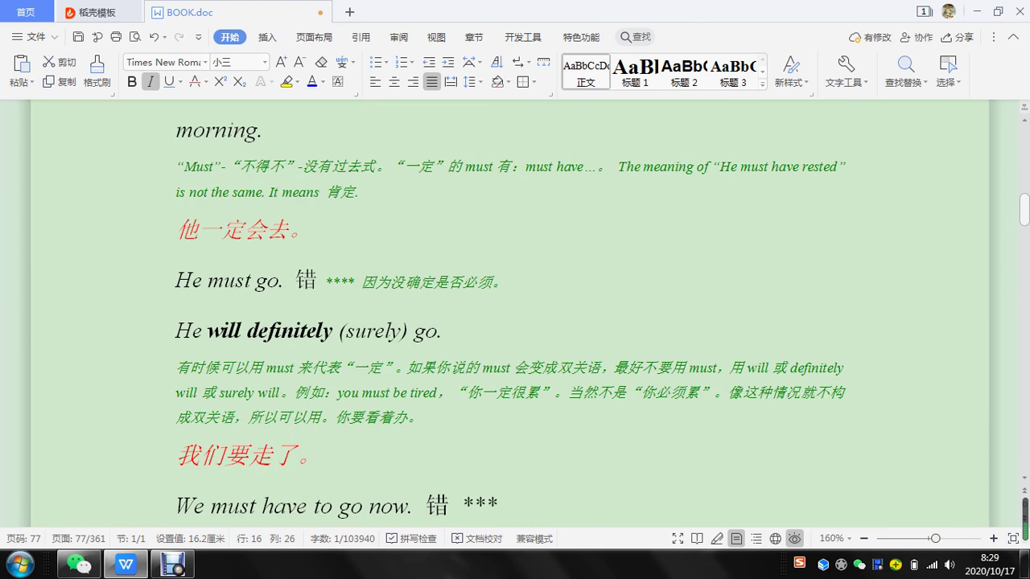
drag(326, 282, 355, 282)
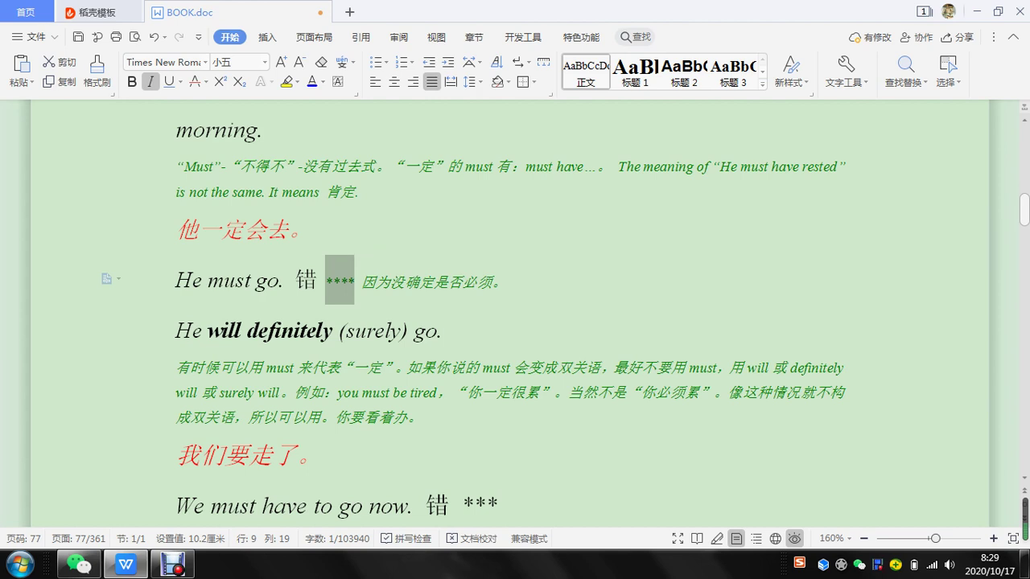
key(Delete)
key(Left)
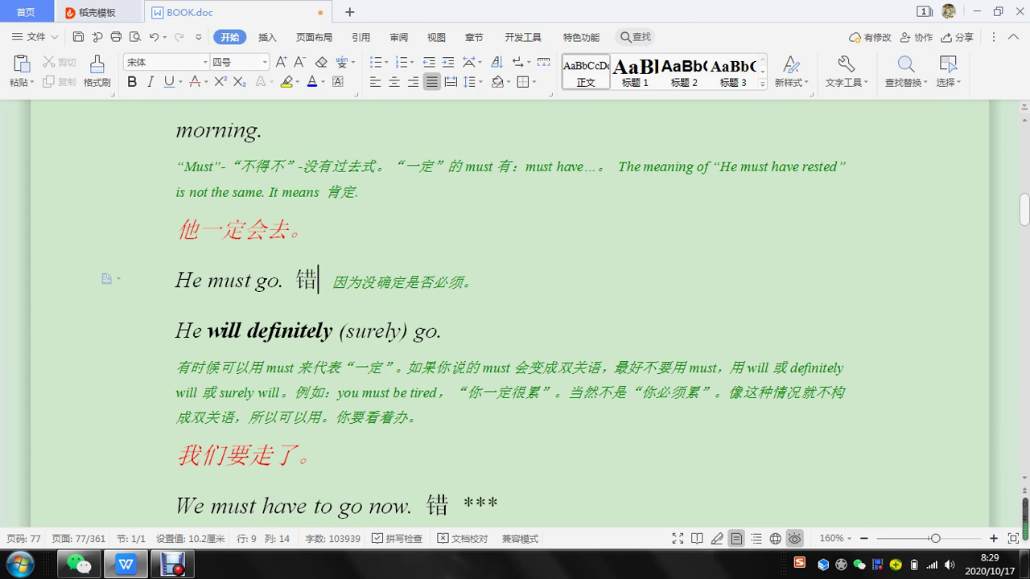
text(*)
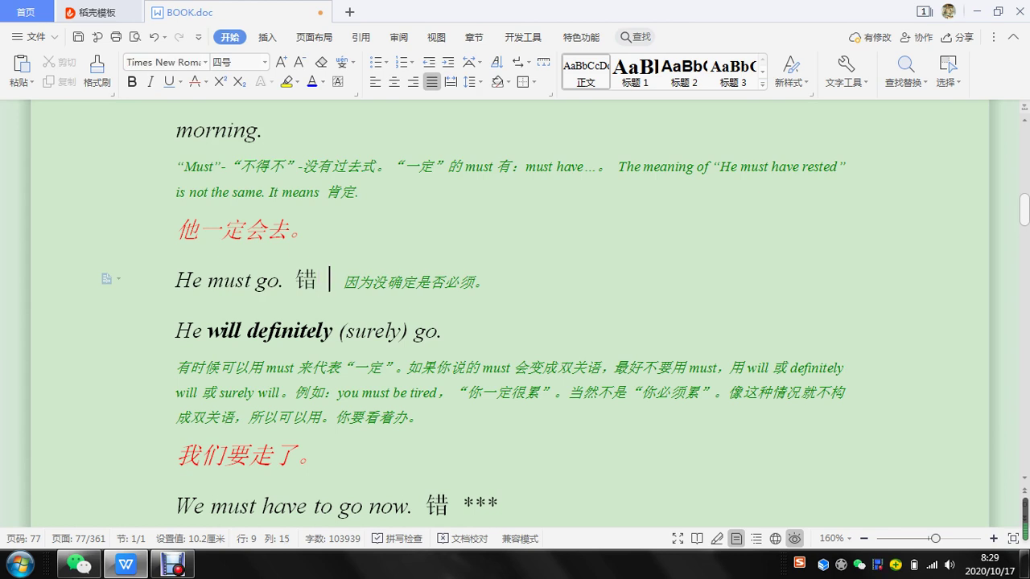
text(***)
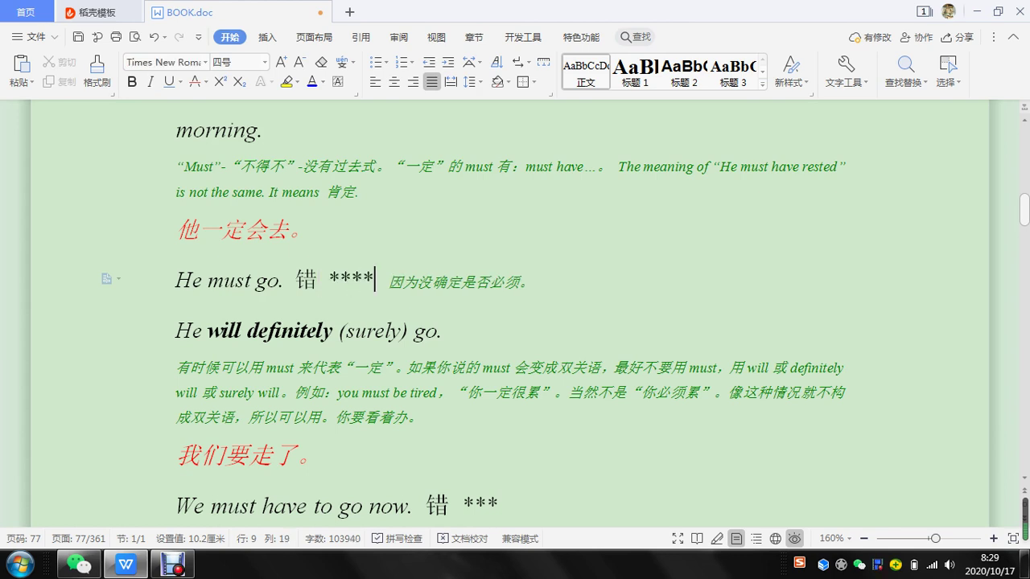
Remove the italics from the 错 mark after "If you don't like it, you must not eat it.".
scroll(515, 314, down, 6)
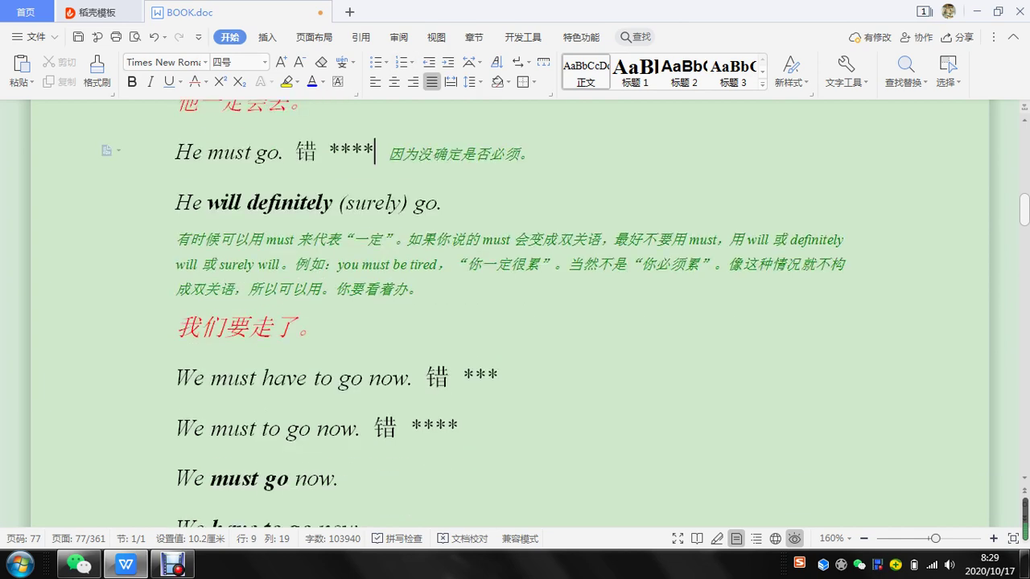
scroll(515, 314, down, 8)
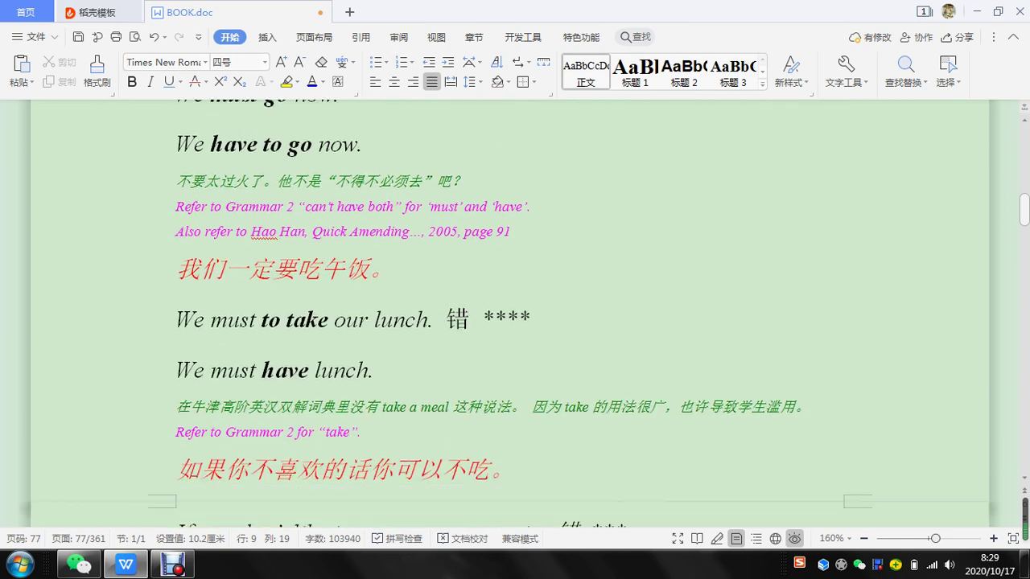
scroll(515, 314, down, 2)
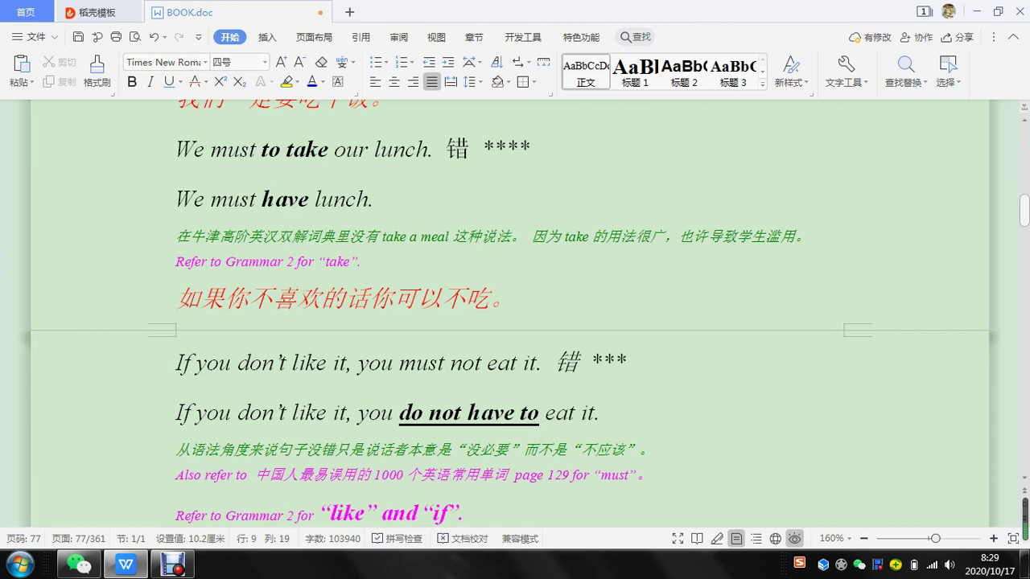
drag(555, 362, 578, 363)
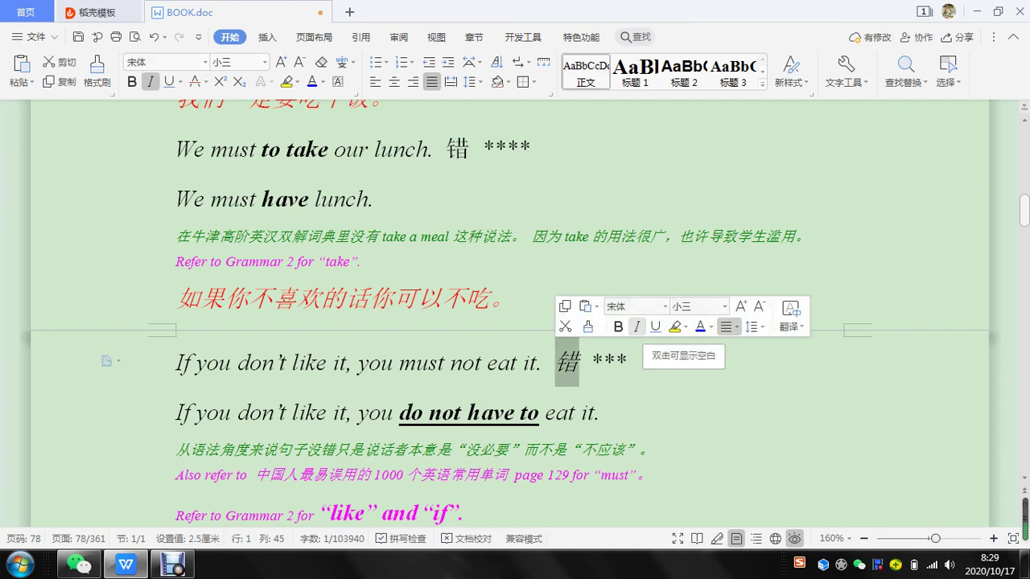
click(636, 325)
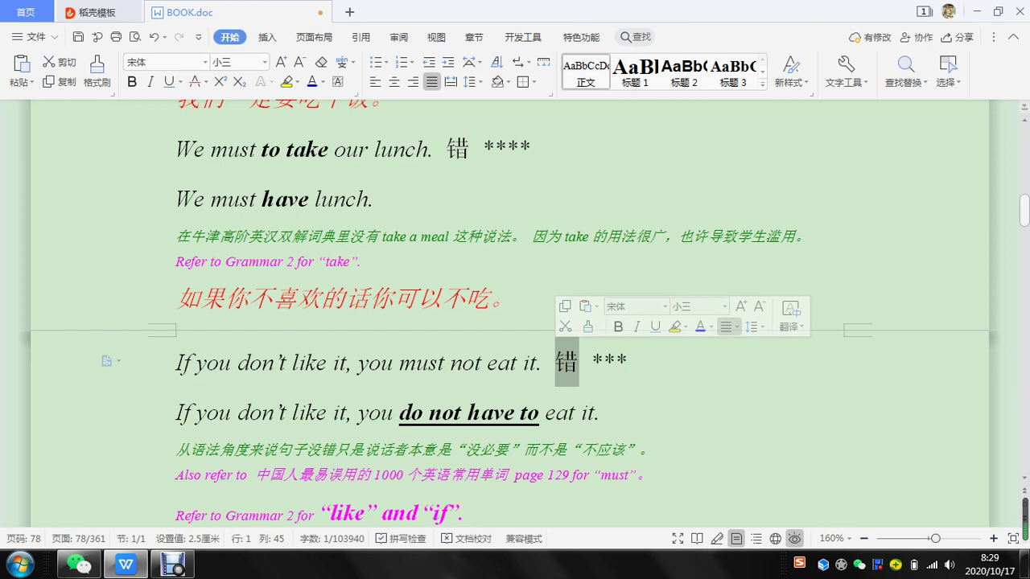
click(595, 412)
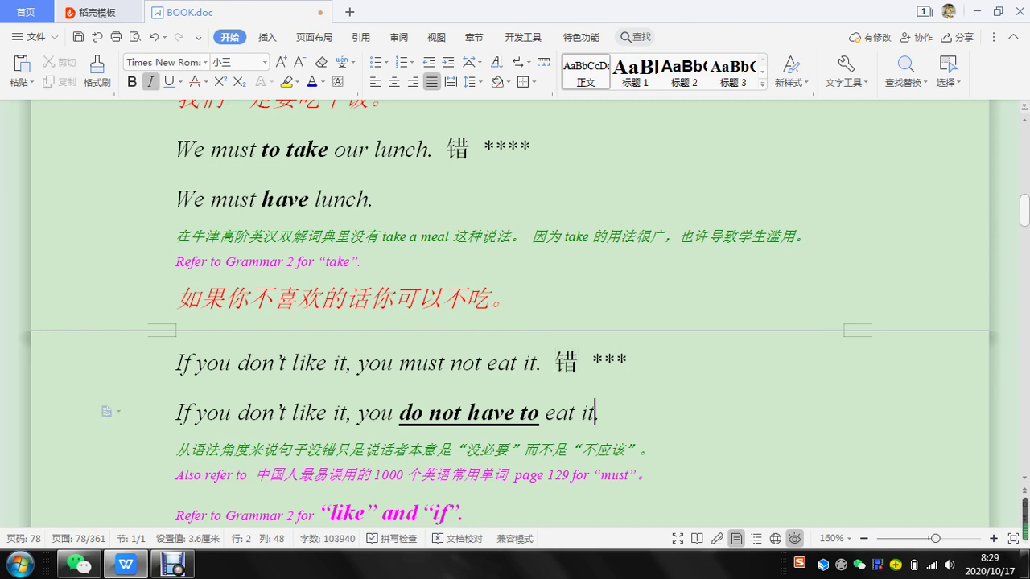
Remove the underline from "do not have to" in the sentence "If you don't like it, you do not have to eat it.".
drag(400, 412, 538, 412)
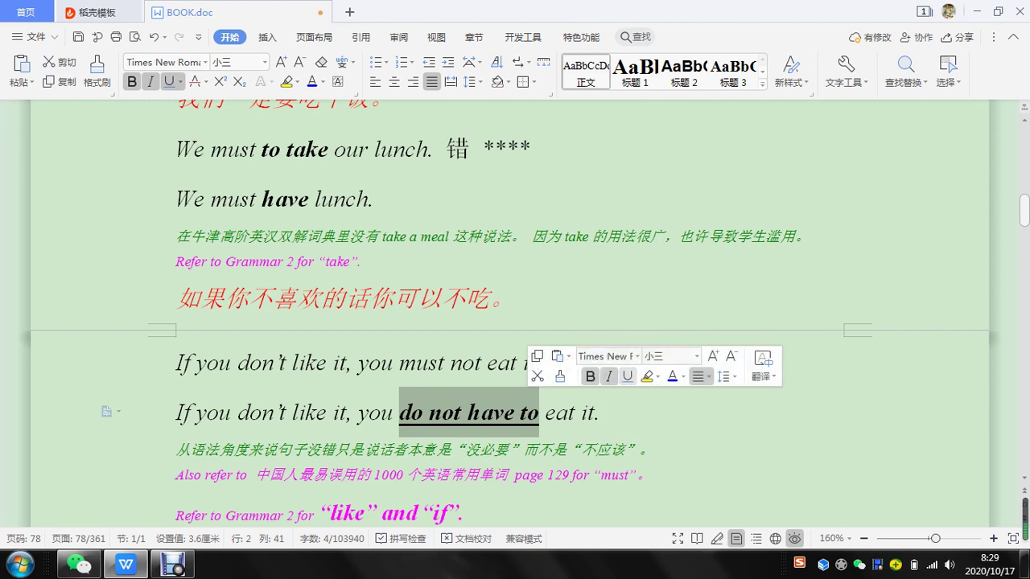
click(628, 375)
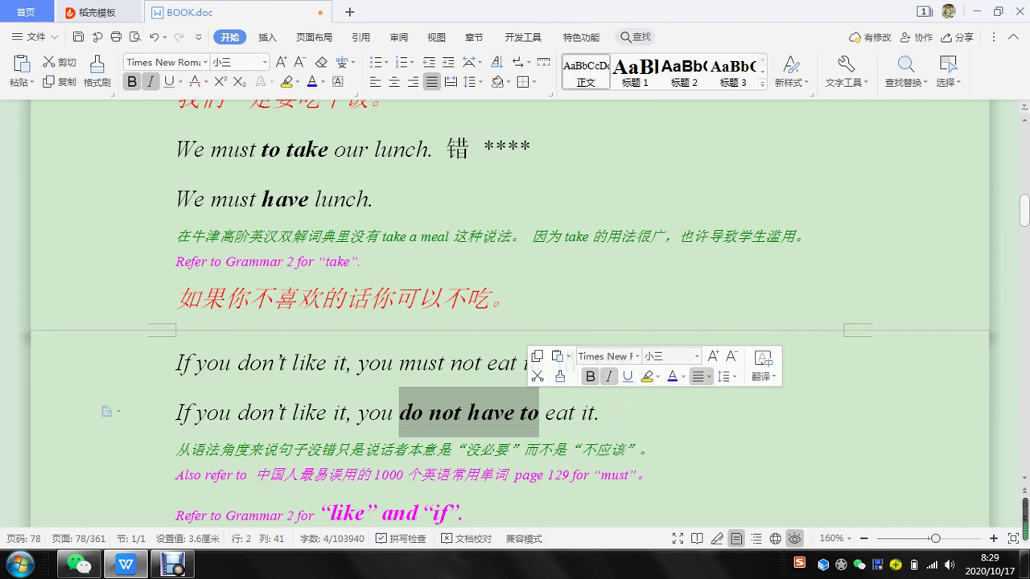
double_click(616, 412)
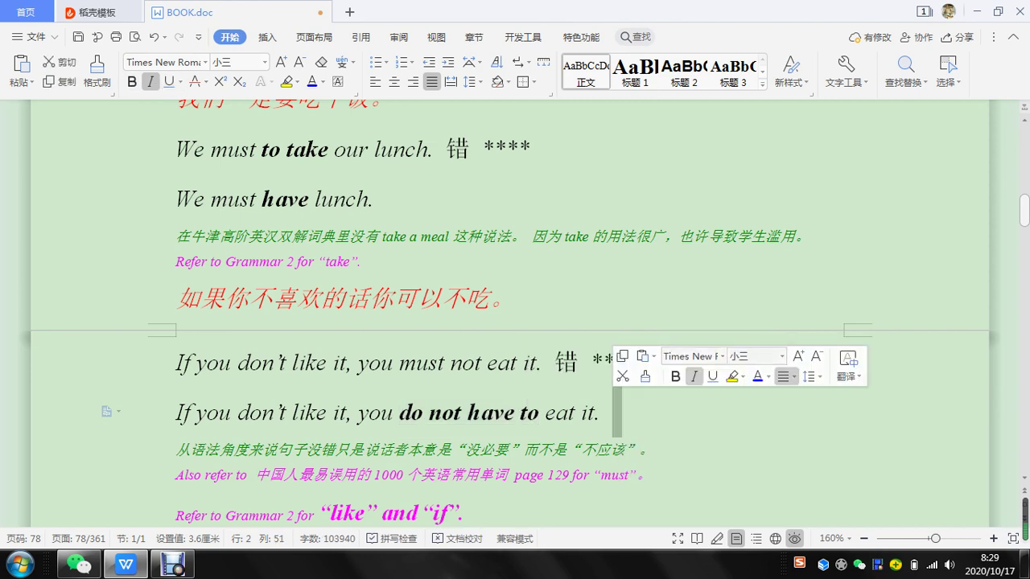
Add the sentence "If you don't like it, you do not need to eat it." on a new line below the "do not have to" sentence.
click(176, 450)
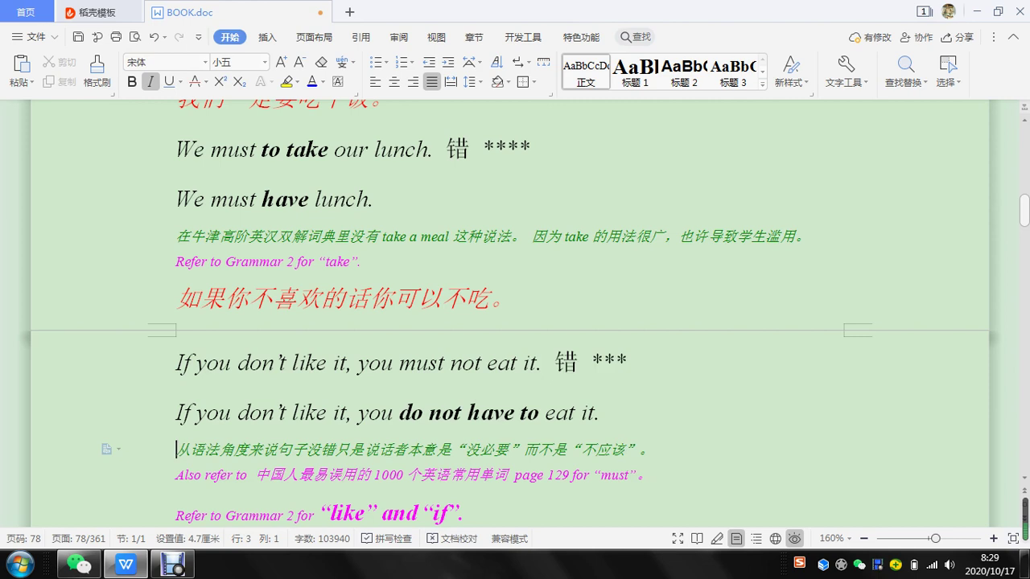
key(Left)
key(Return)
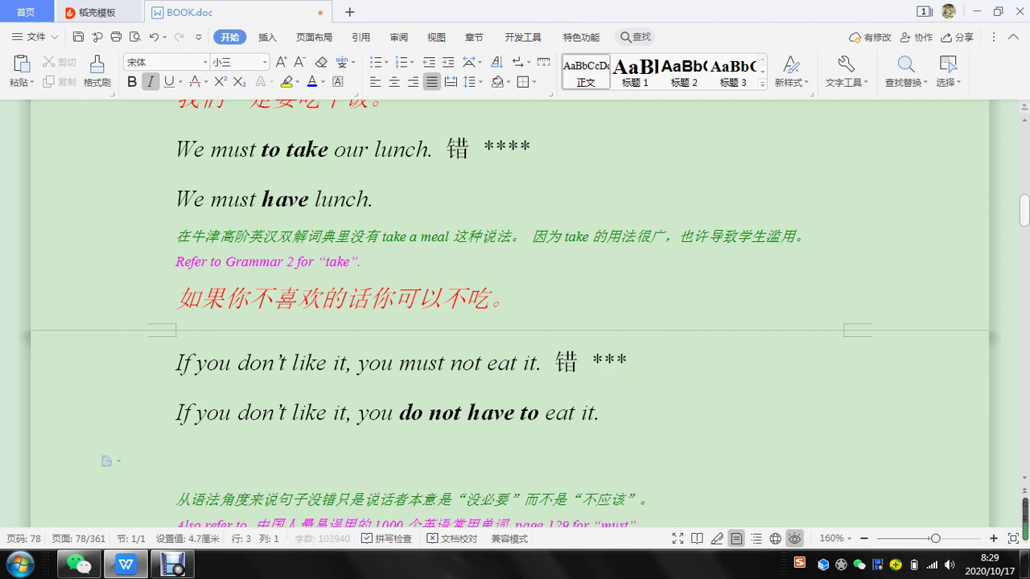
text(If)
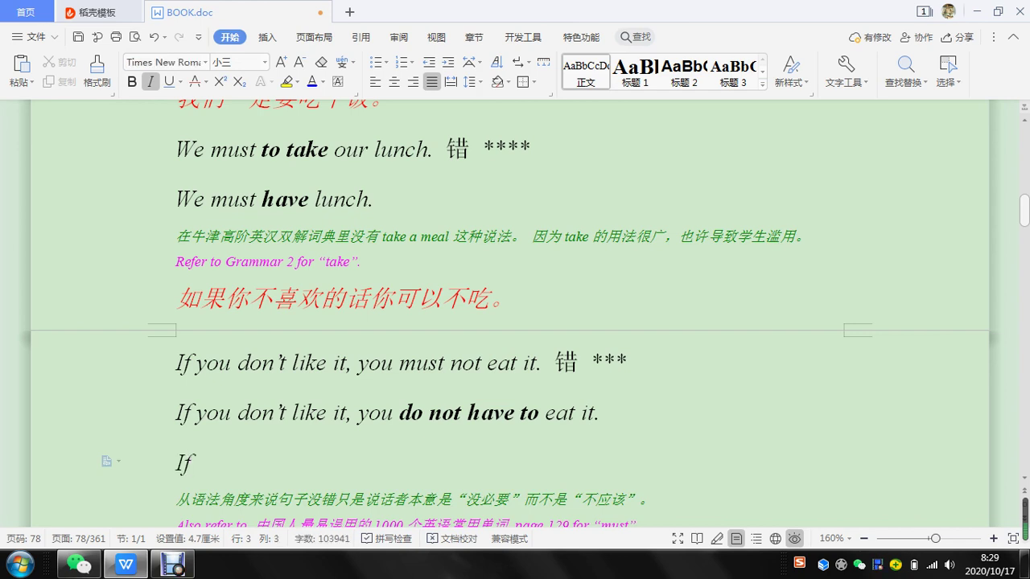
text( you don't like it, you do )
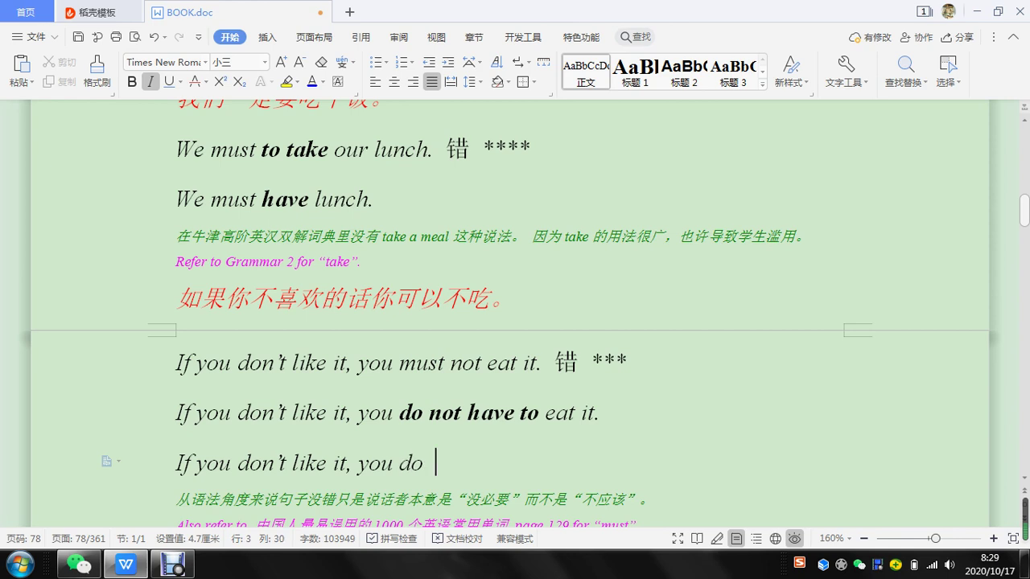
text(not need to ea)
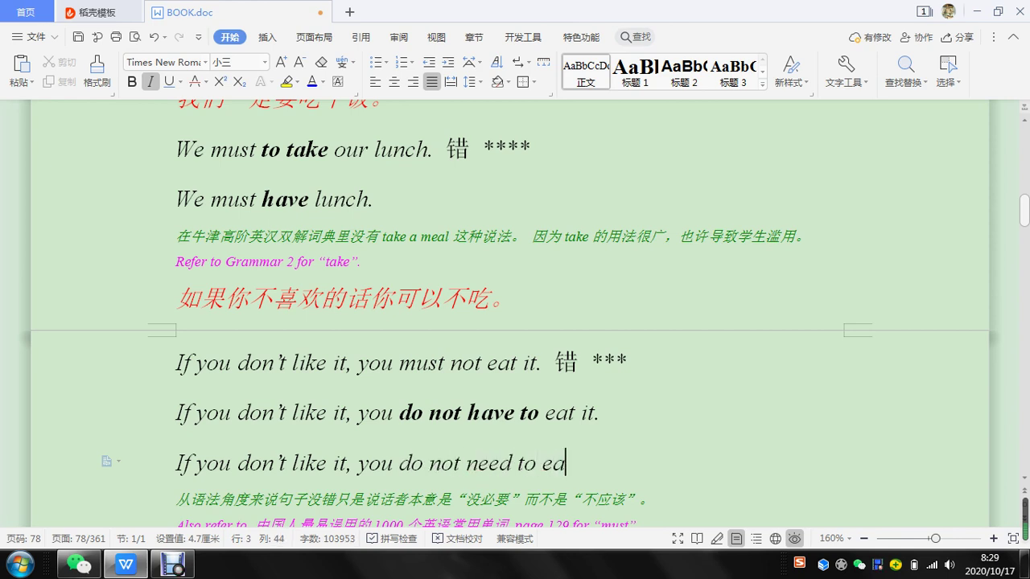
text(t it.)
Add another line below it reading "If you don't like it, it is not necessary for you to eat it.".
key(Return)
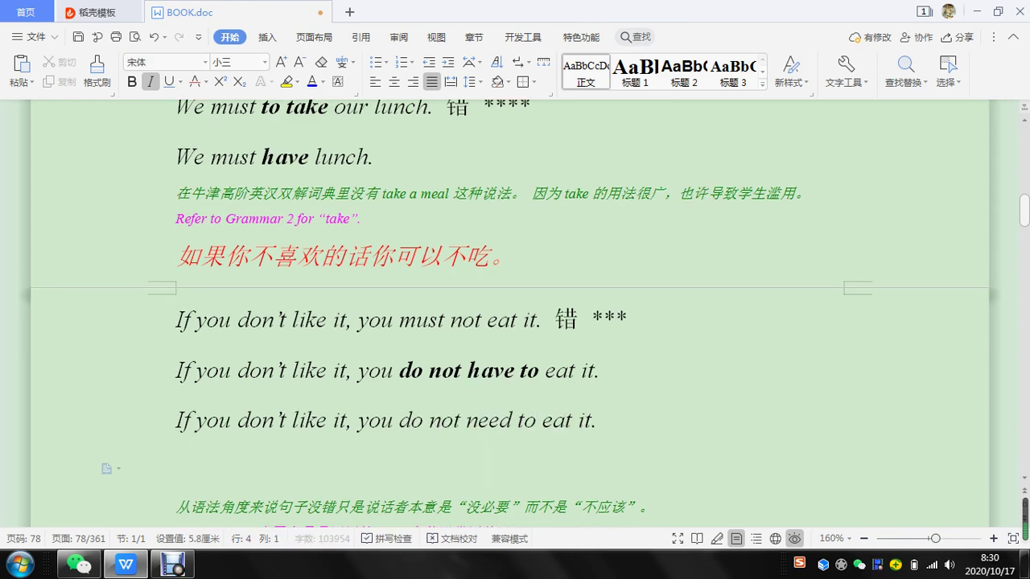
text(If you don't li)
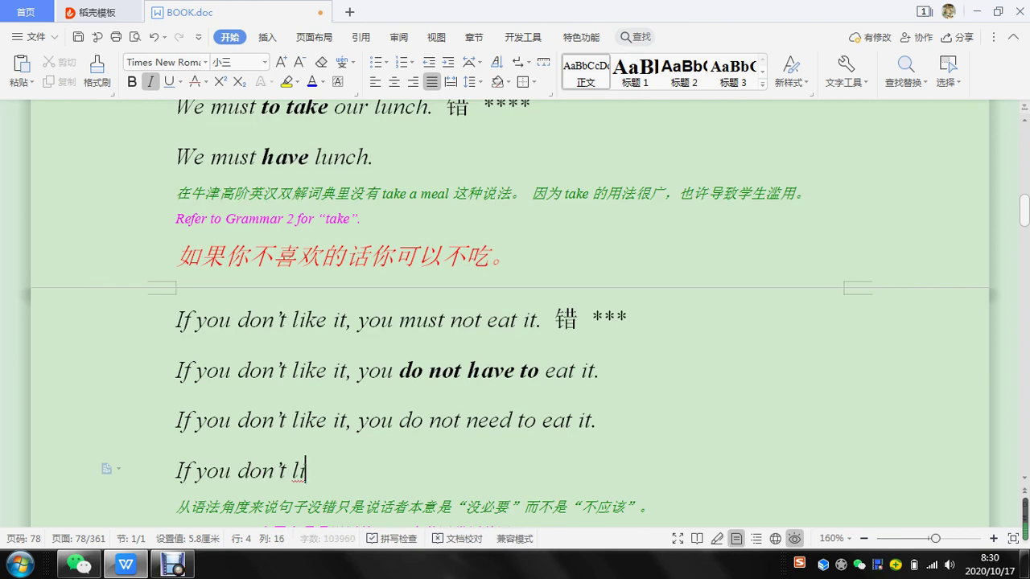
text(ke it, it is n)
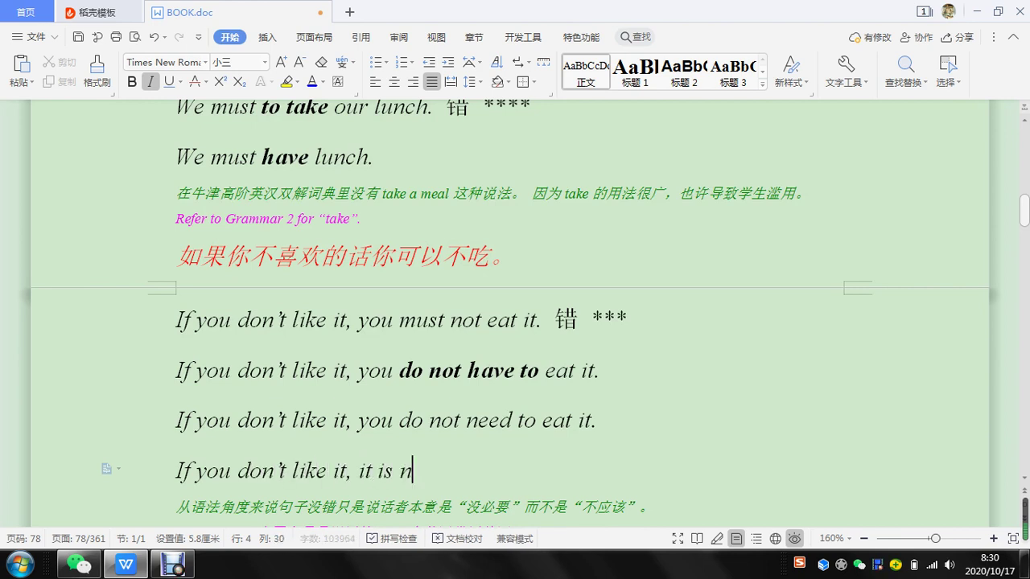
text(ot ne)
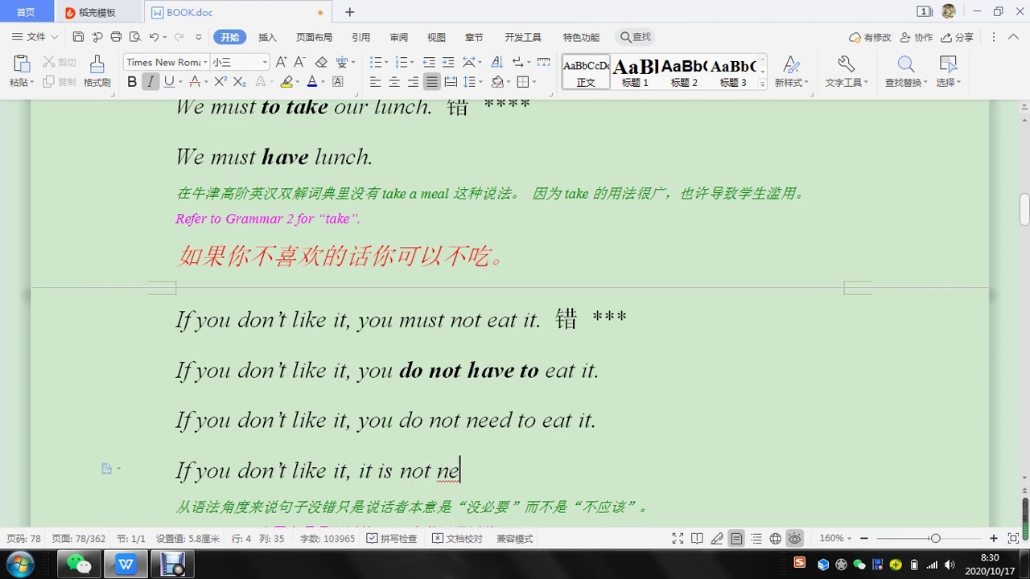
text(cessary fo)
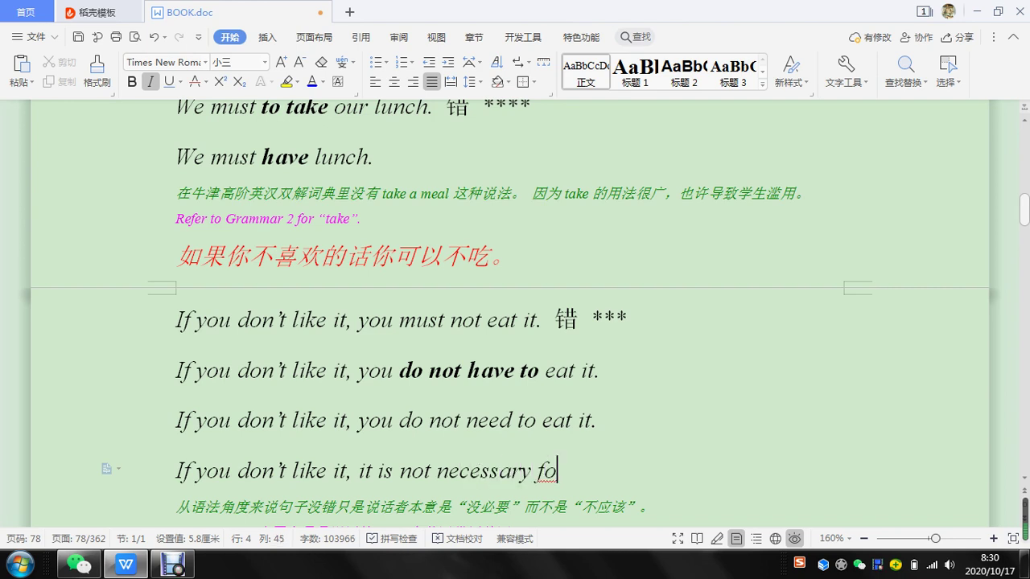
text(r you to y)
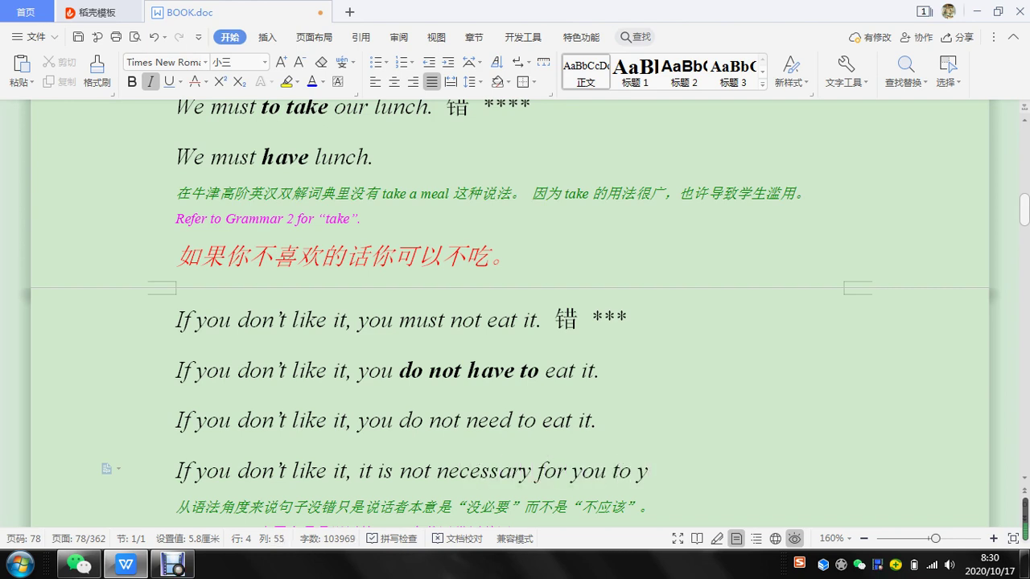
key(BackSpace)
text(eat it.)
Make "do not need to" bold in the sentence "If you don't like it, you do not need to eat it.".
scroll(515, 322, down, 1)
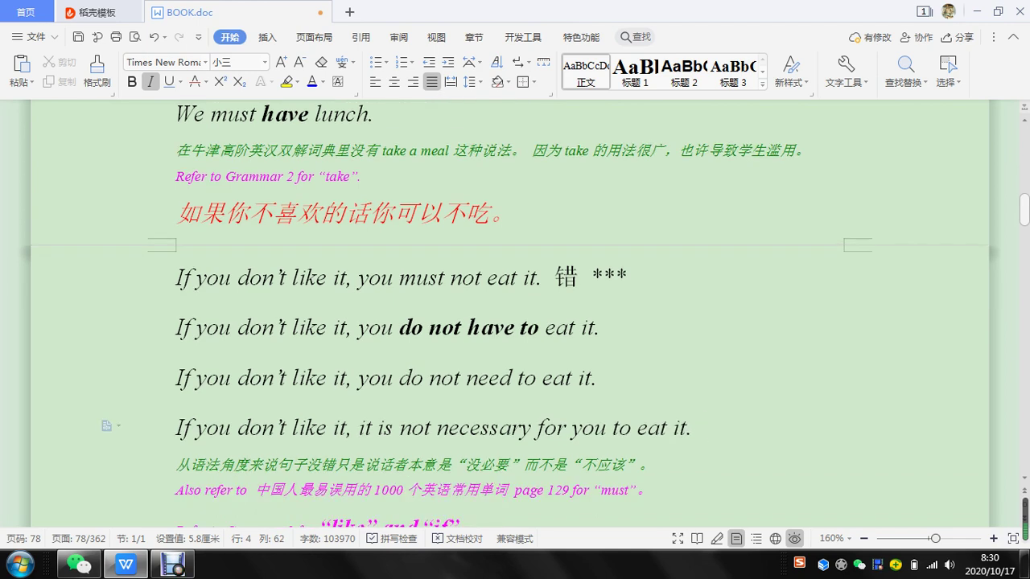
drag(411, 378, 426, 378)
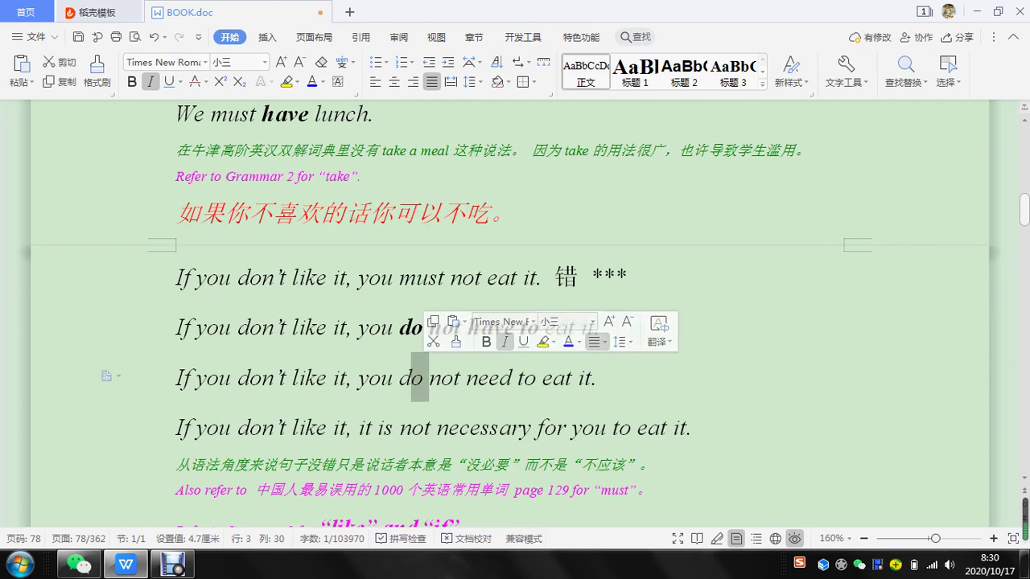
drag(399, 378, 537, 378)
click(588, 342)
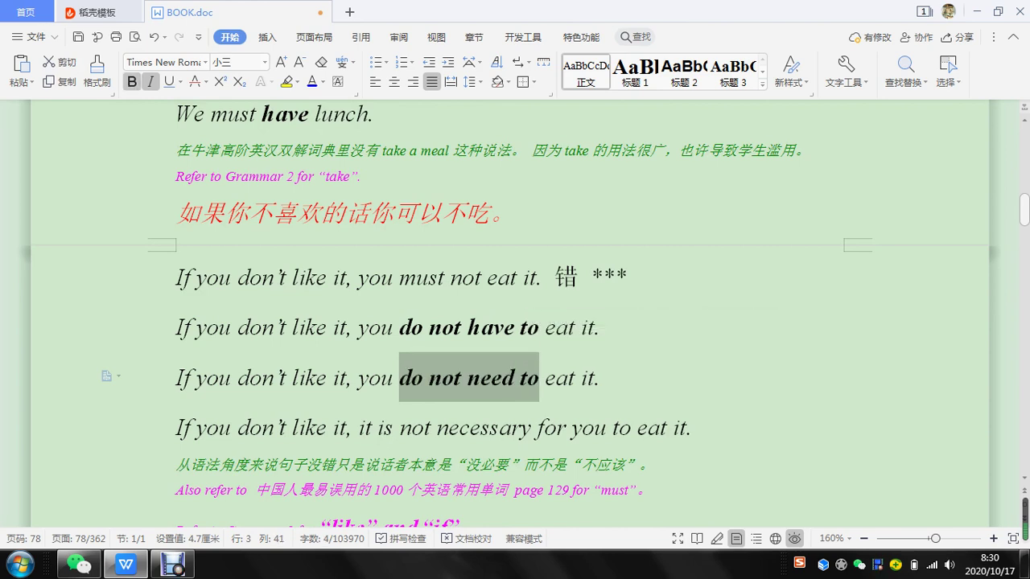
Make "it is not necessary for you to" bold in the last of the "If you don't like it" sentences.
drag(358, 428, 632, 427)
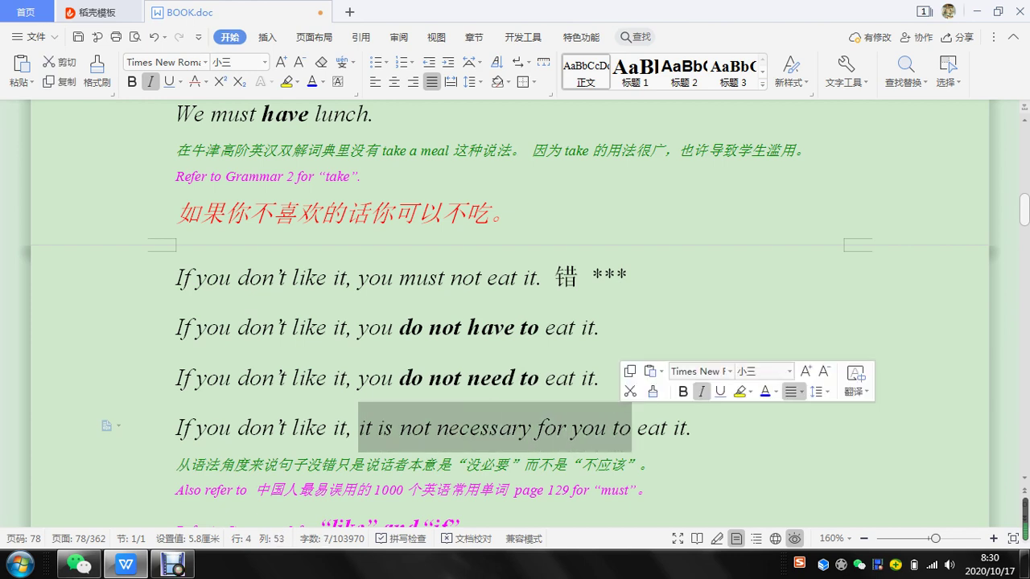
click(682, 392)
click(575, 377)
scroll(574, 377, down, 2)
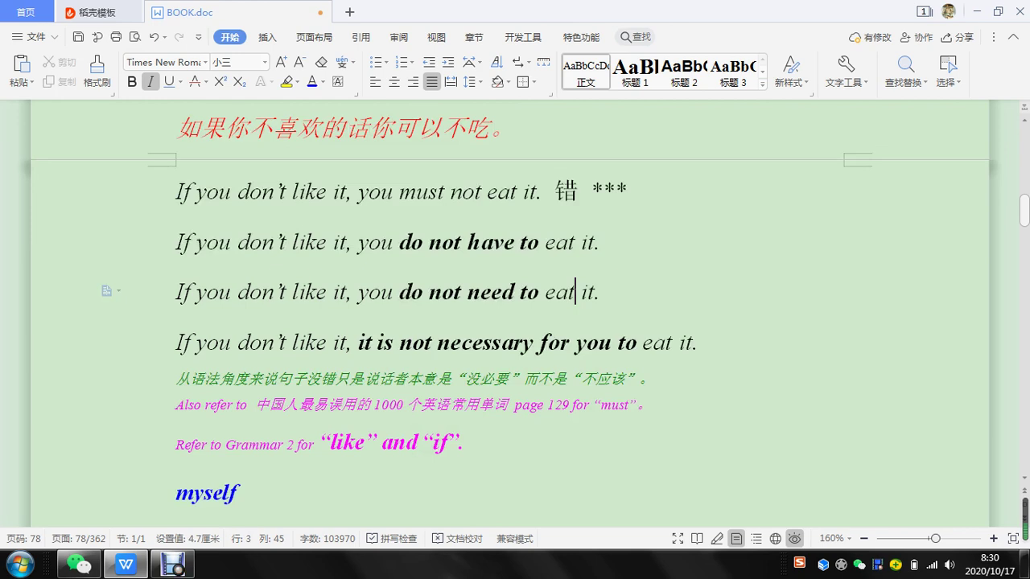